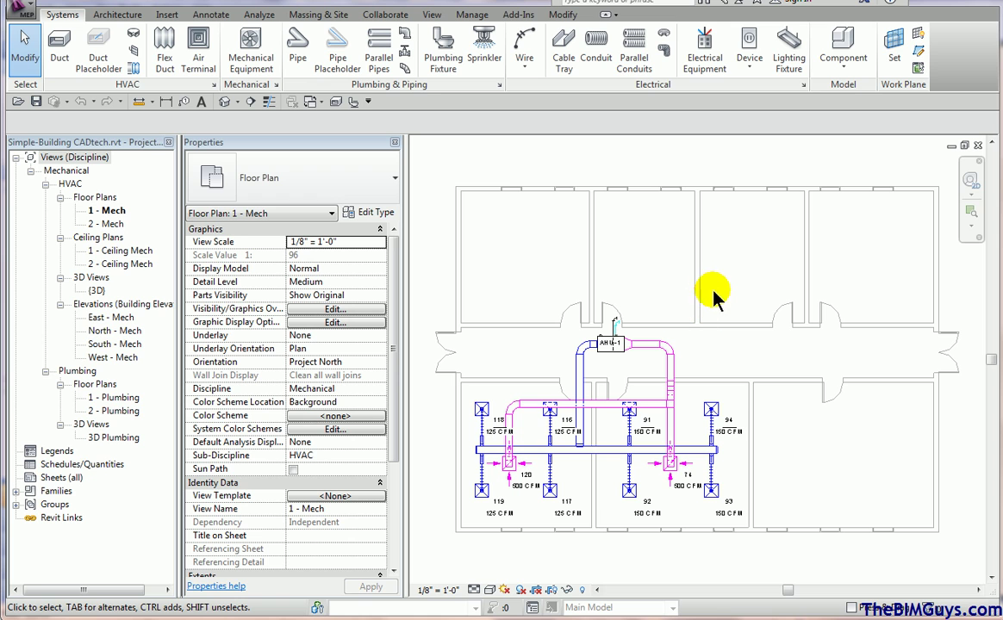
# - Set the print setup colour mode to Grayscale
pyautogui.click(26, 10)
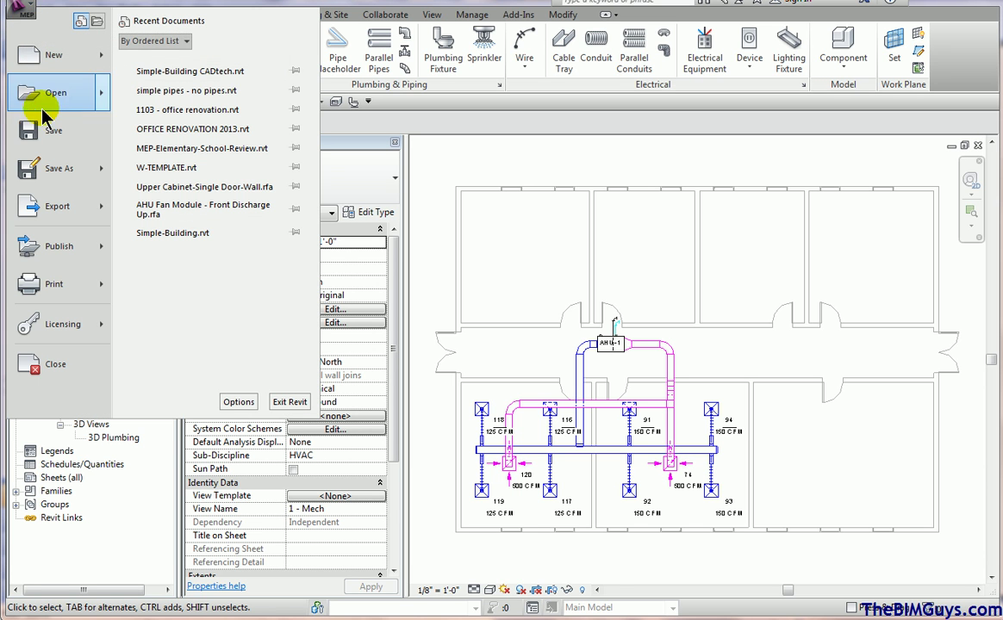
pyautogui.click(47, 285)
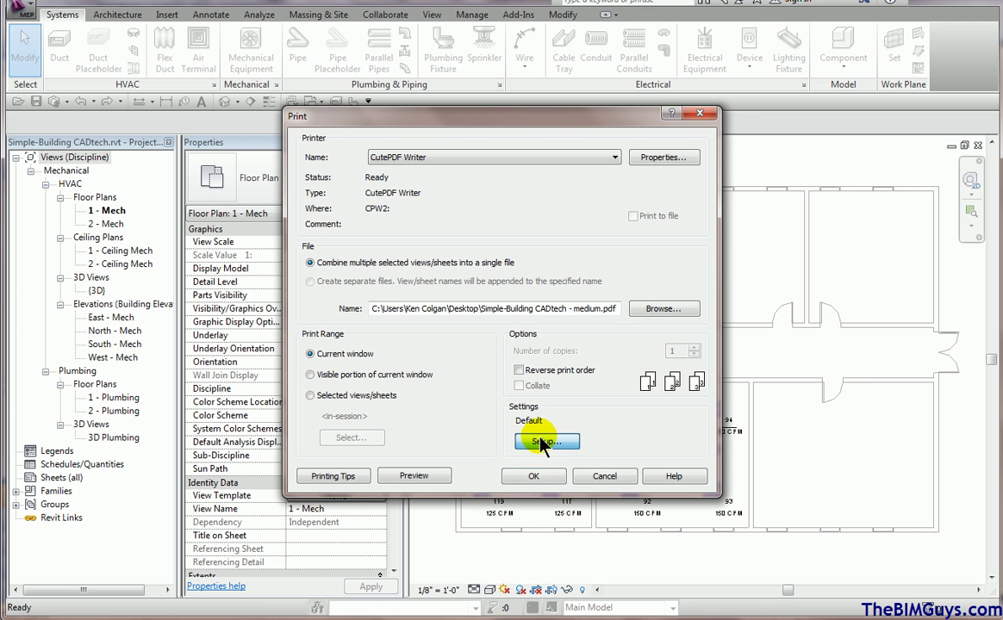
pyautogui.click(543, 442)
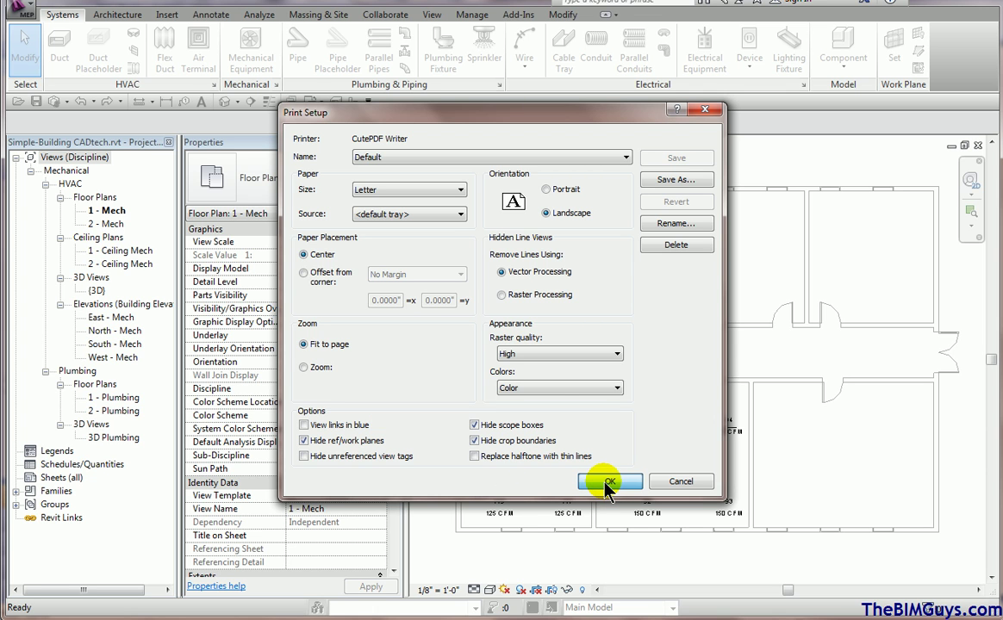
pyautogui.click(554, 388)
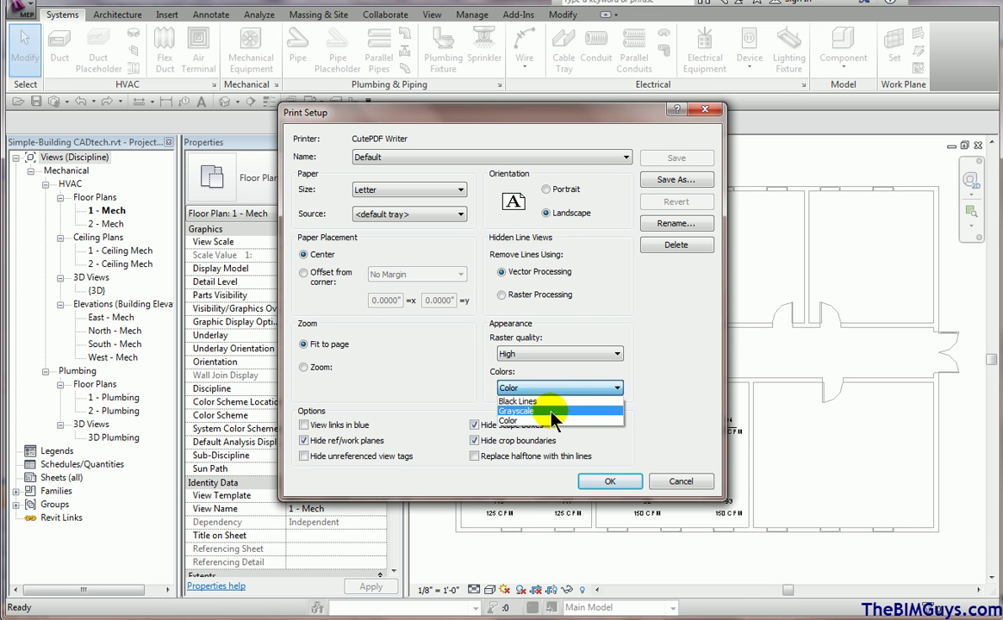
pyautogui.click(552, 412)
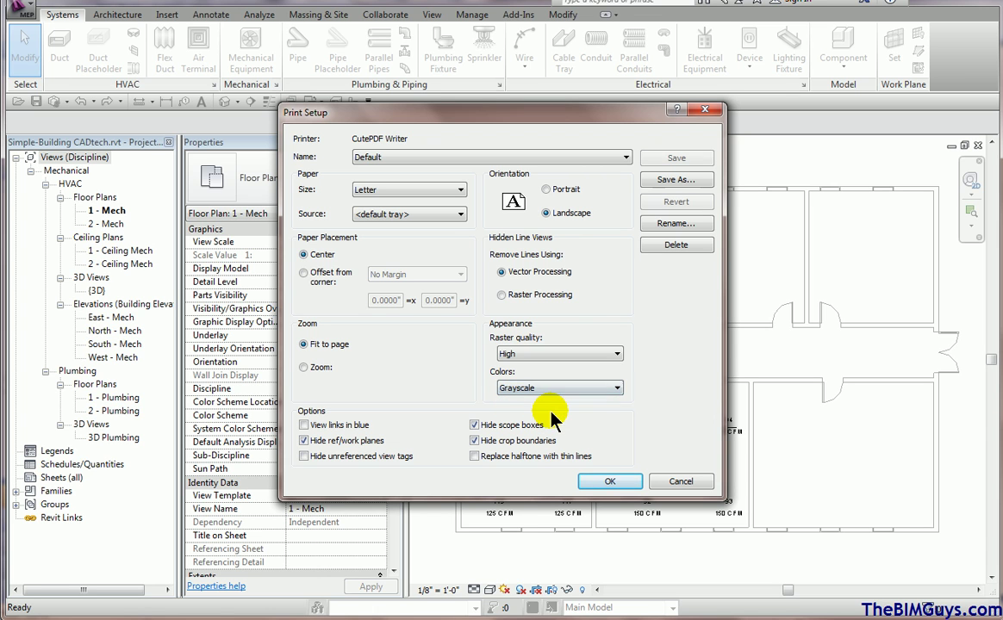
pyautogui.click(613, 482)
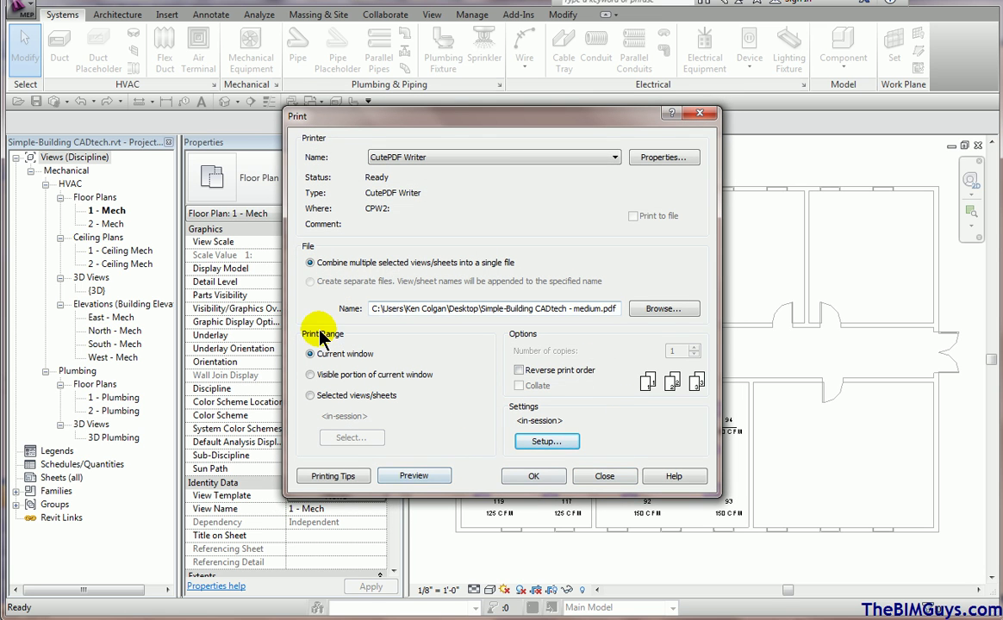
# - Switch the print colours to Black Lines for this session only and preview the 1 - Mech plan
pyautogui.click(546, 441)
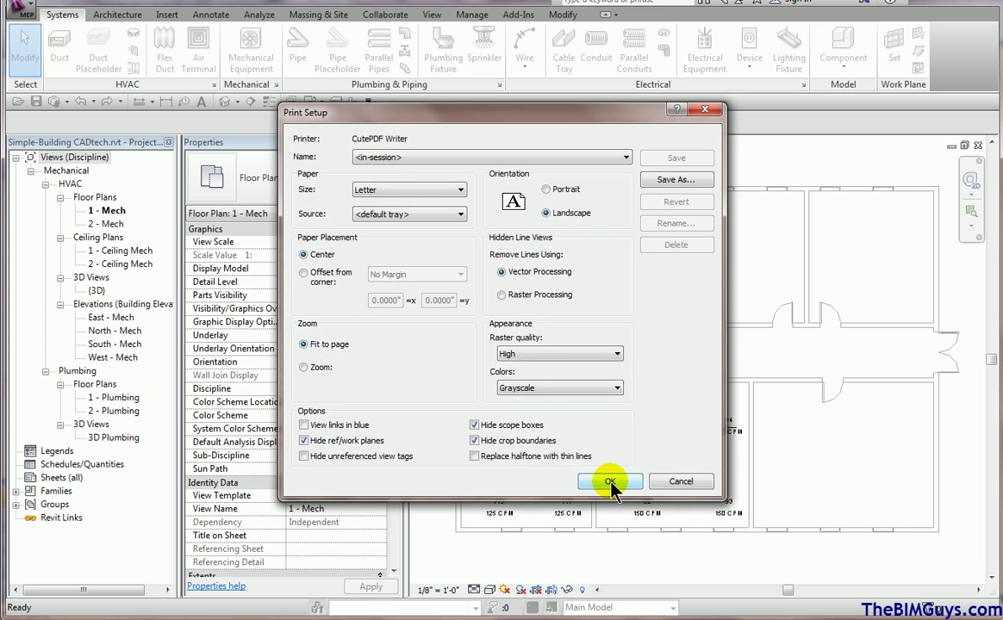
pyautogui.click(601, 389)
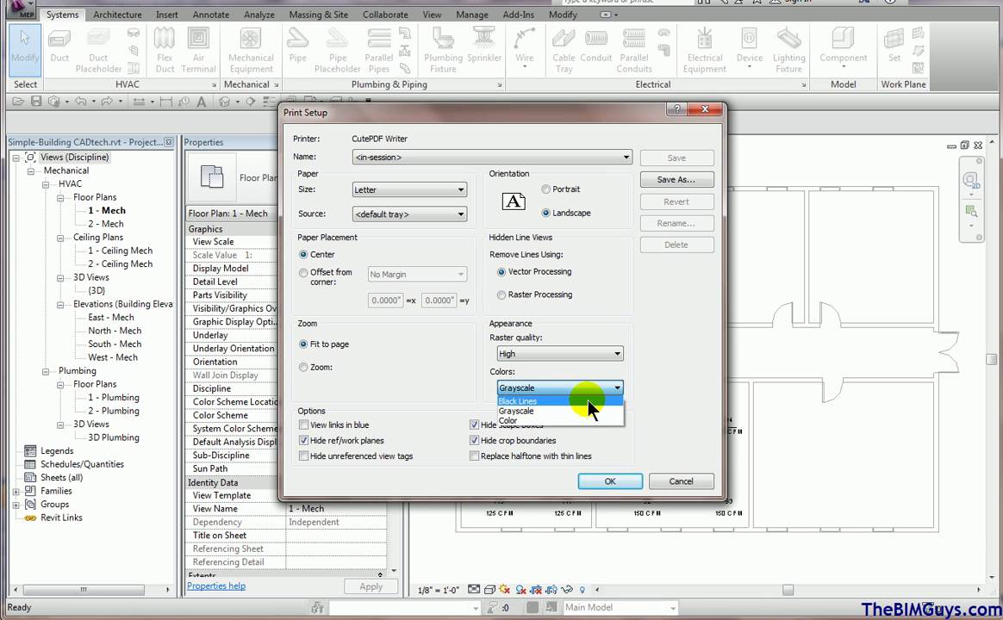
pyautogui.click(590, 405)
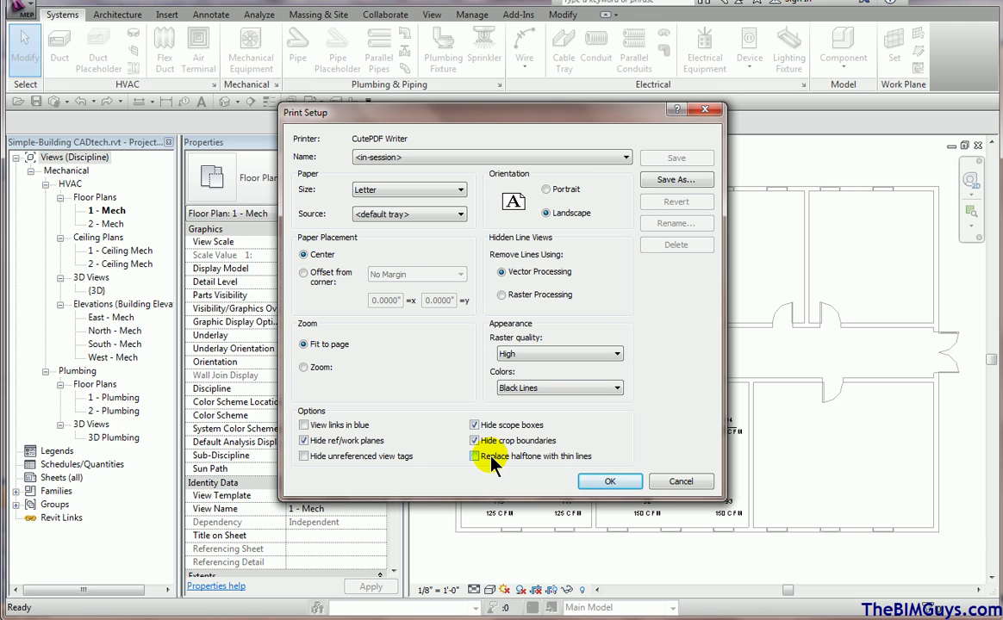
pyautogui.click(610, 483)
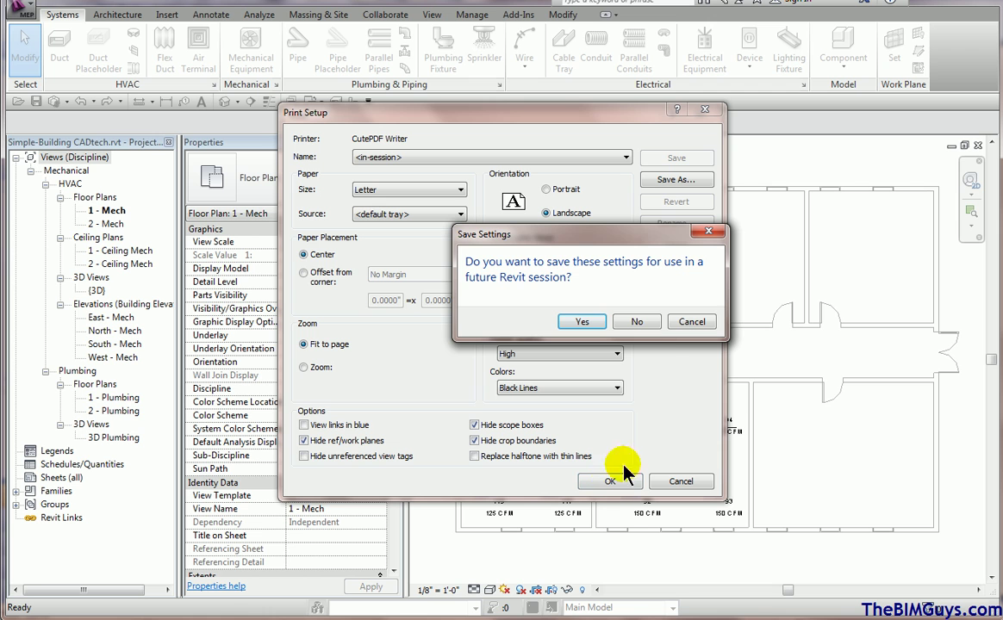
pyautogui.click(638, 324)
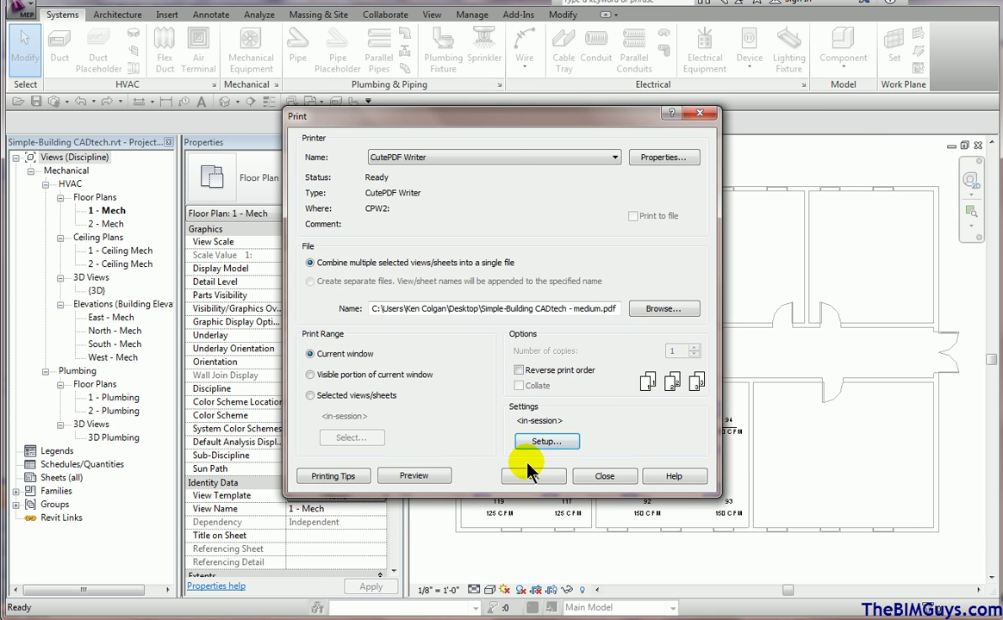
pyautogui.click(433, 479)
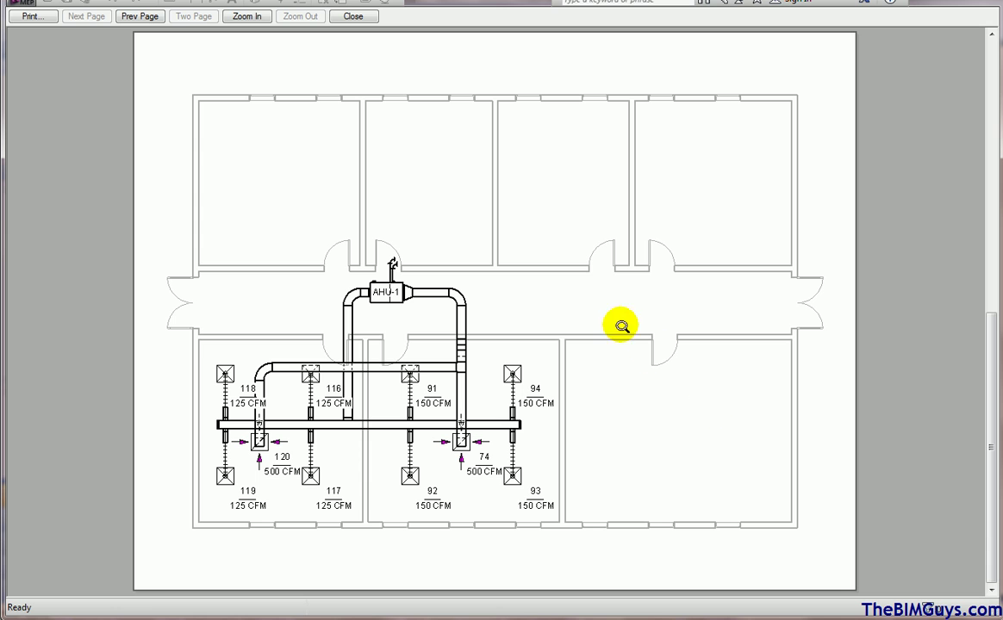
# - Keep Black Lines, enable Replace halftone with thin lines for this session, and preview the plan again
pyautogui.click(353, 17)
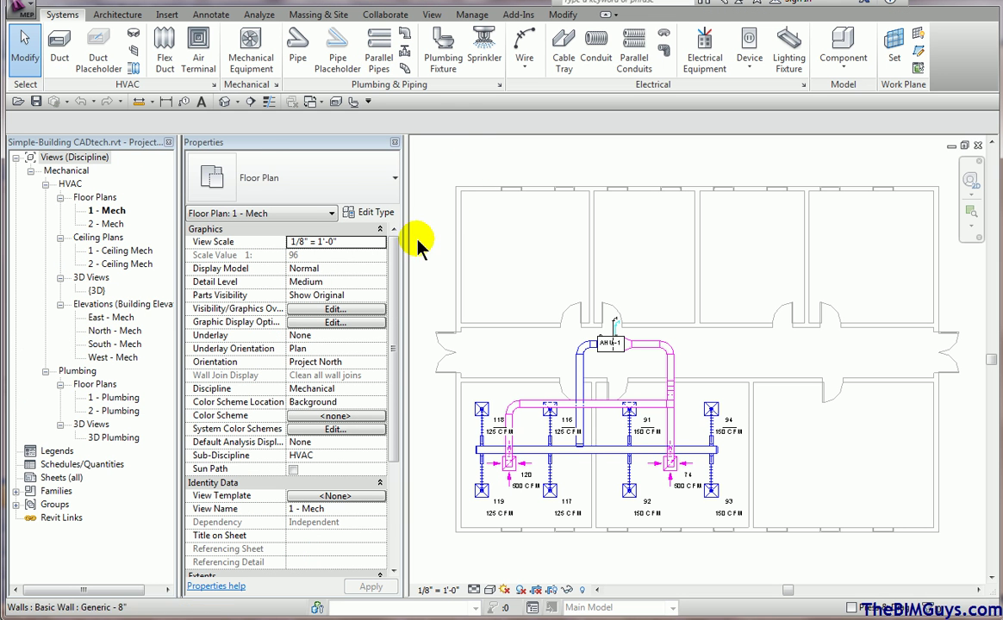
pyautogui.click(26, 10)
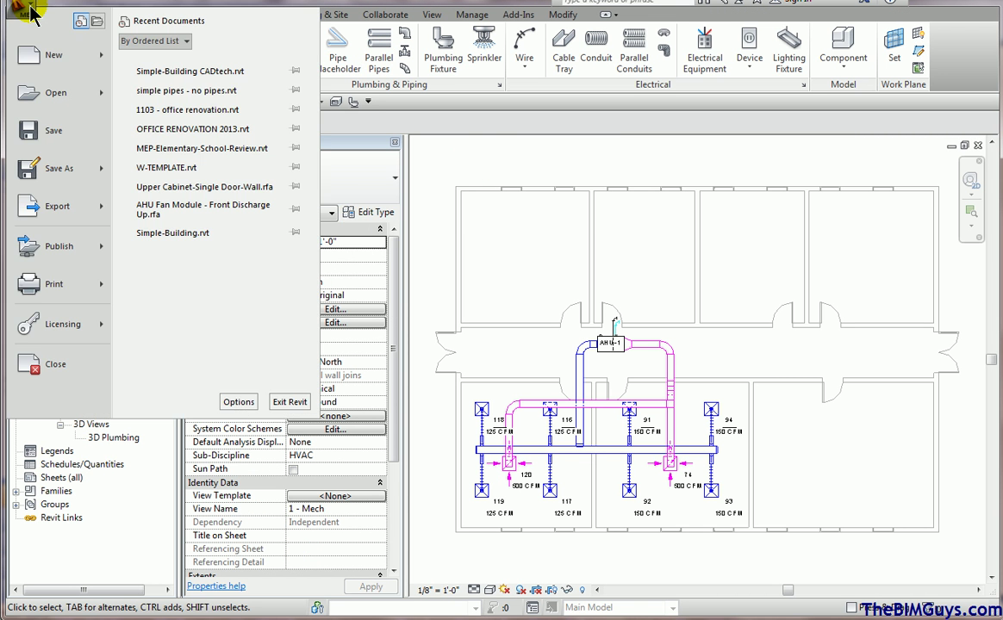
pyautogui.click(69, 280)
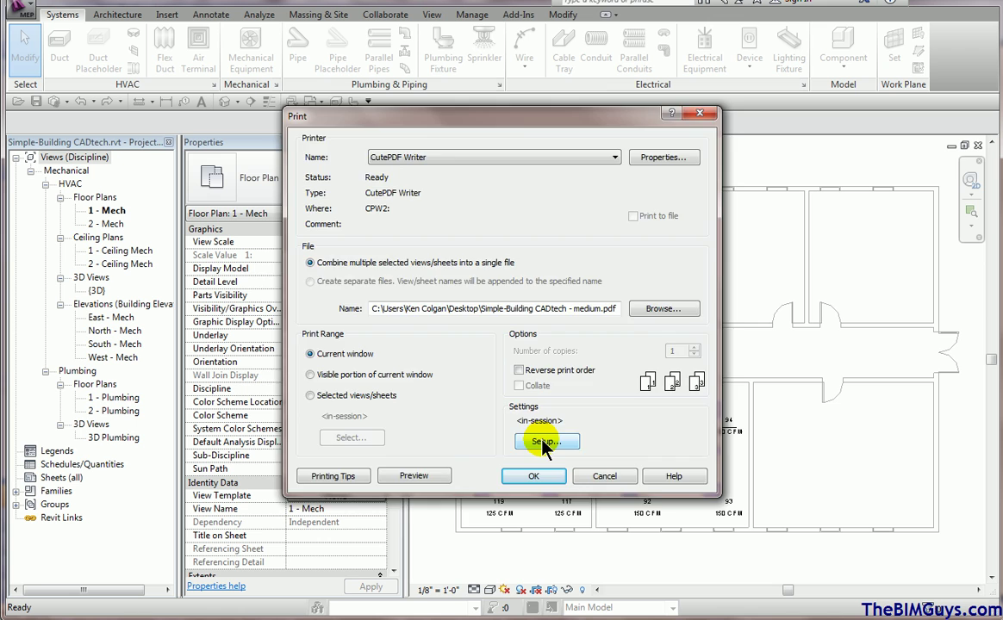
pyautogui.click(544, 437)
pyautogui.click(573, 390)
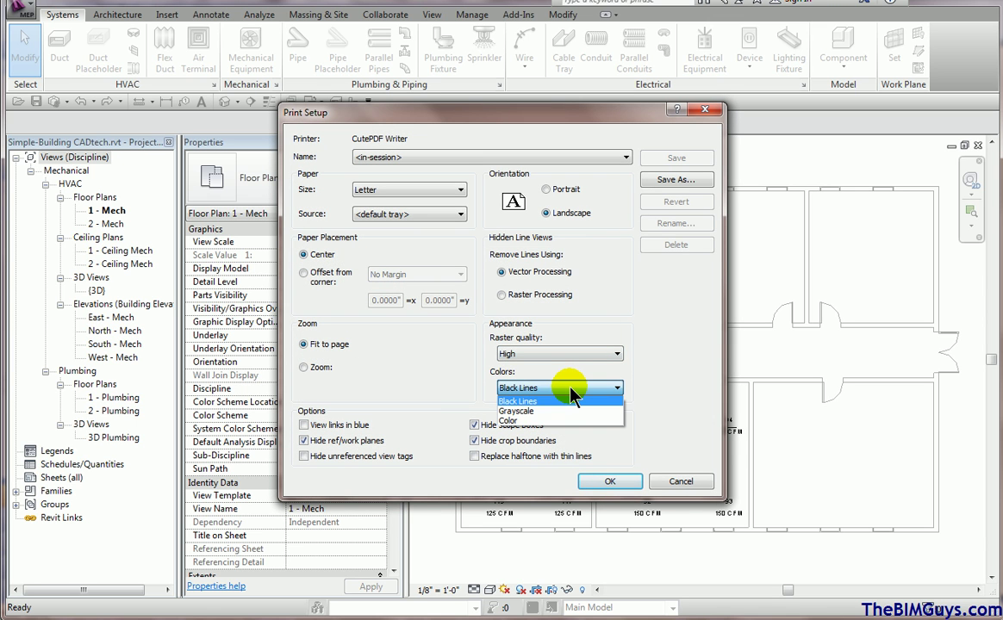
pyautogui.click(573, 389)
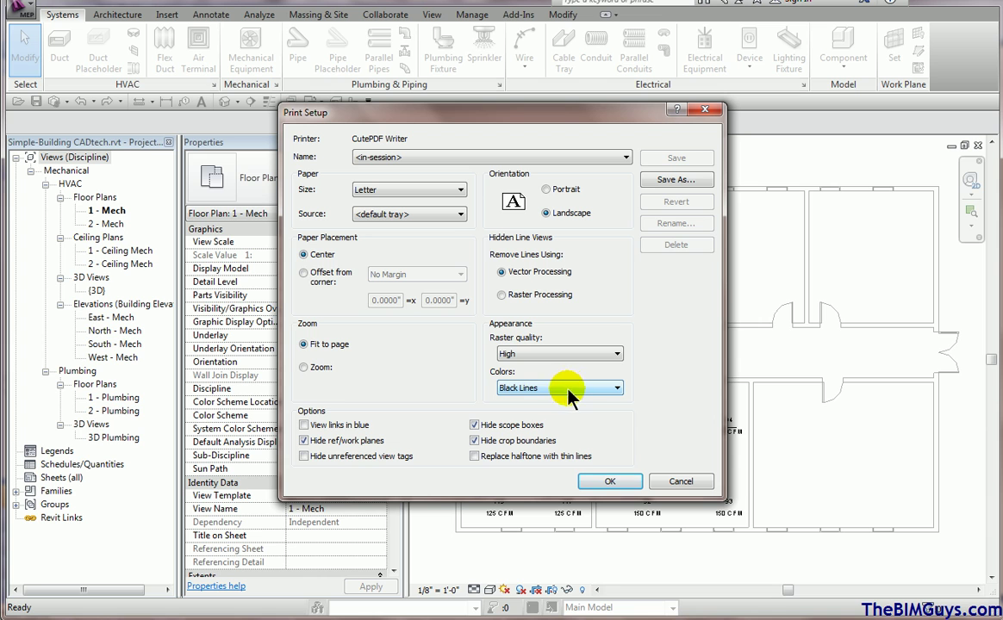
pyautogui.click(571, 392)
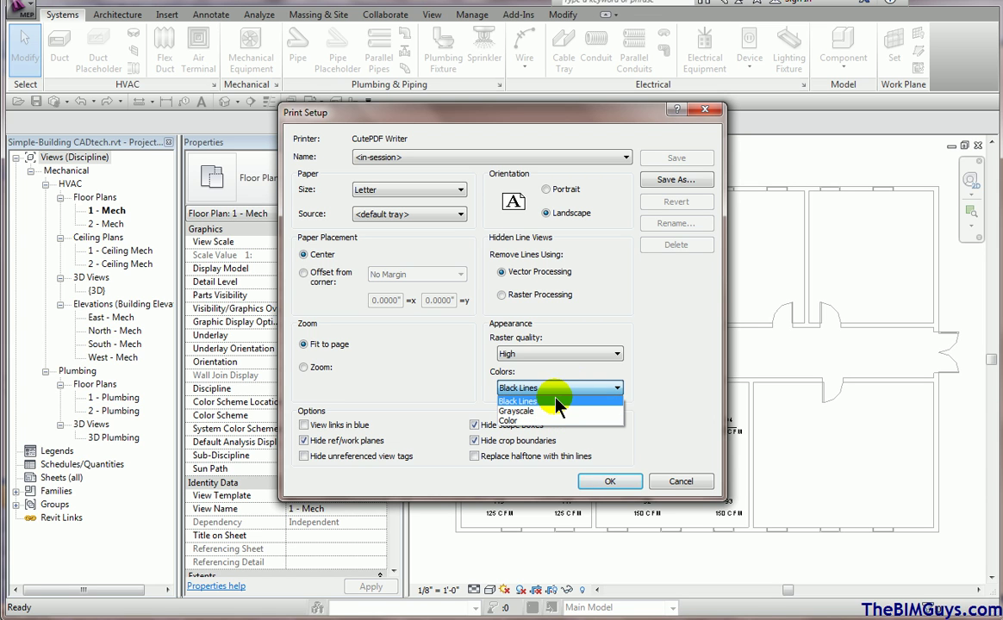
pyautogui.click(564, 398)
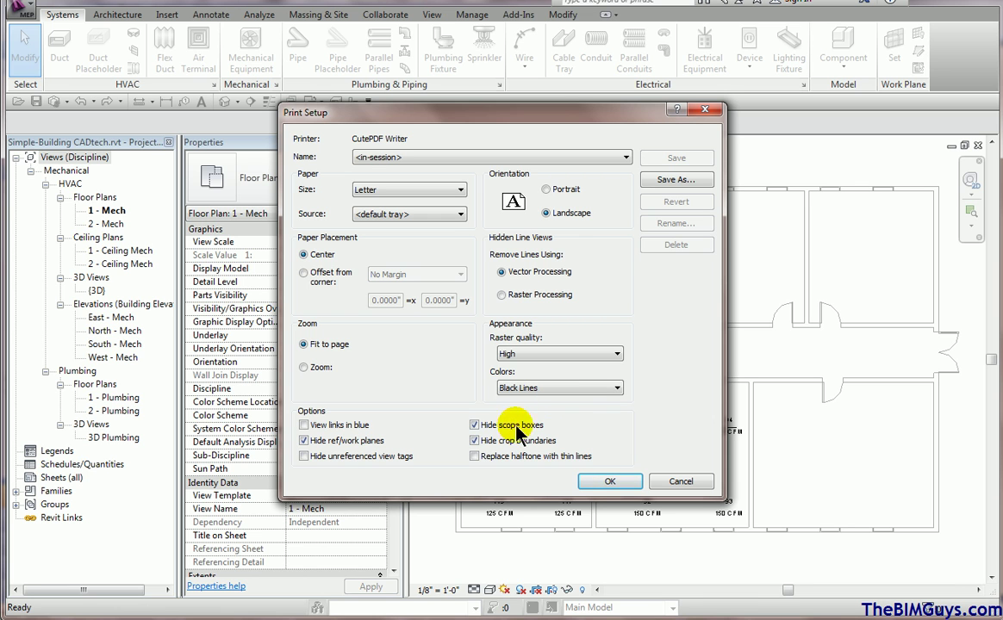
pyautogui.click(474, 457)
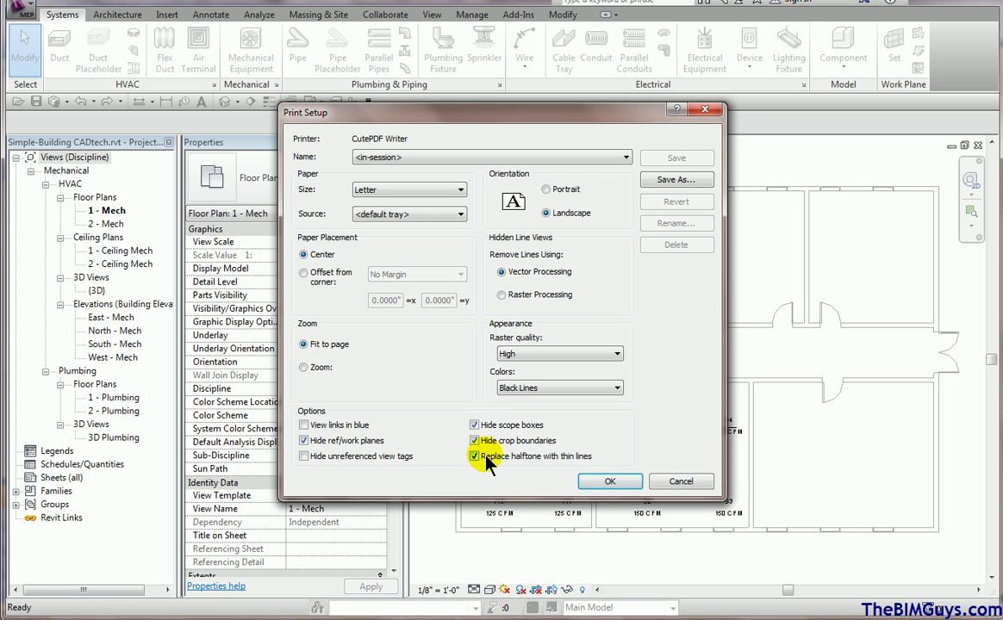
pyautogui.click(607, 482)
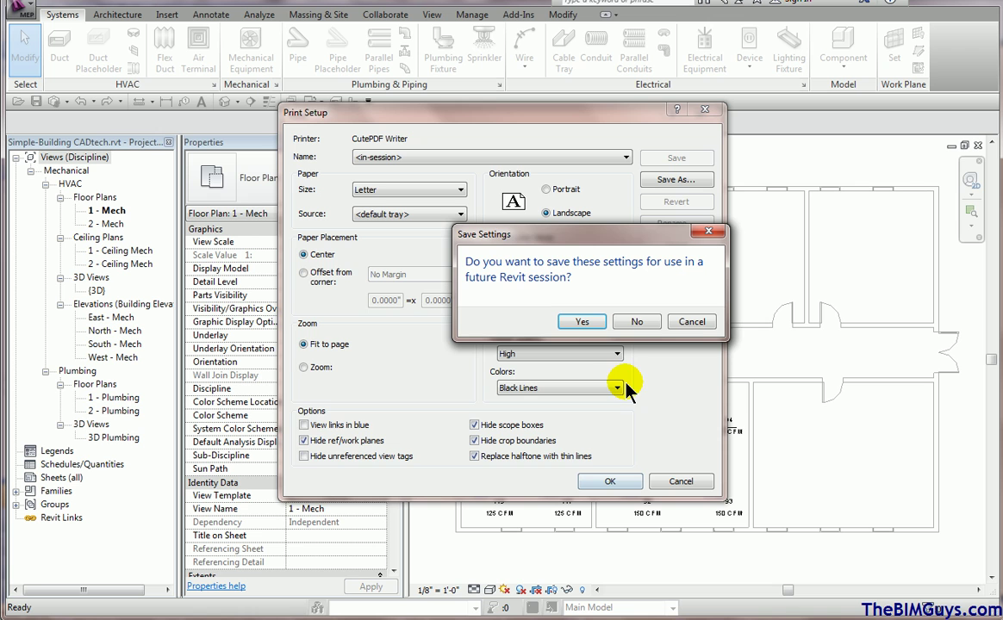
pyautogui.click(637, 322)
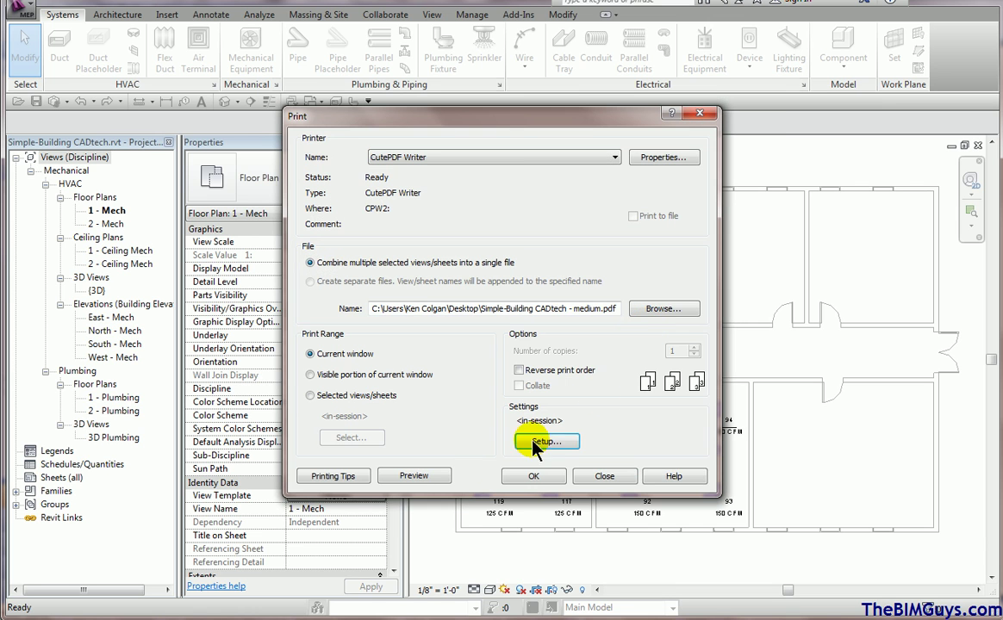
pyautogui.click(424, 476)
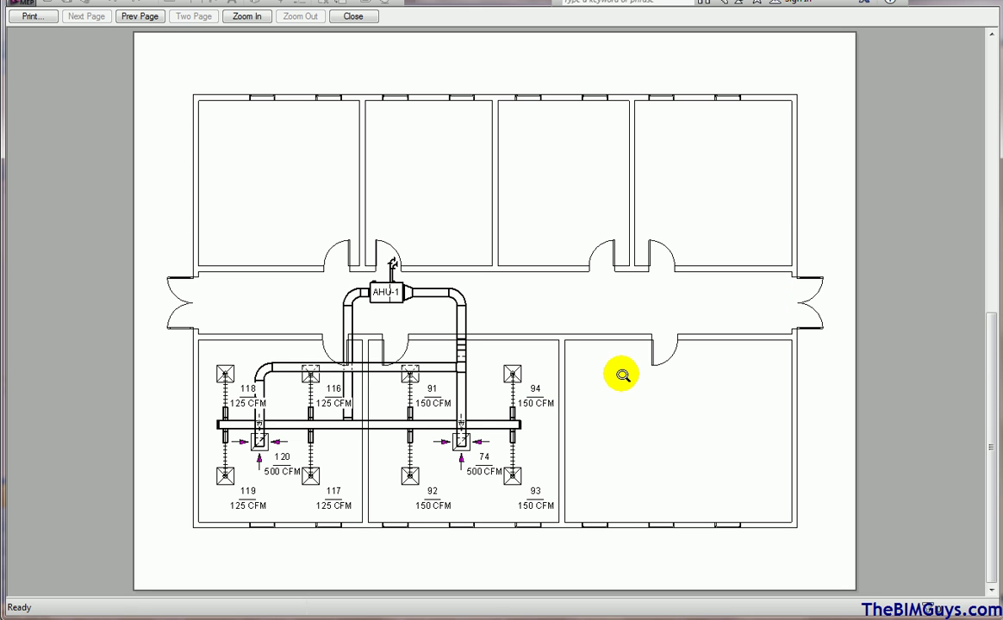
# - Close the print preview to return to the coloured 1 - Mech HVAC plan
pyautogui.click(352, 16)
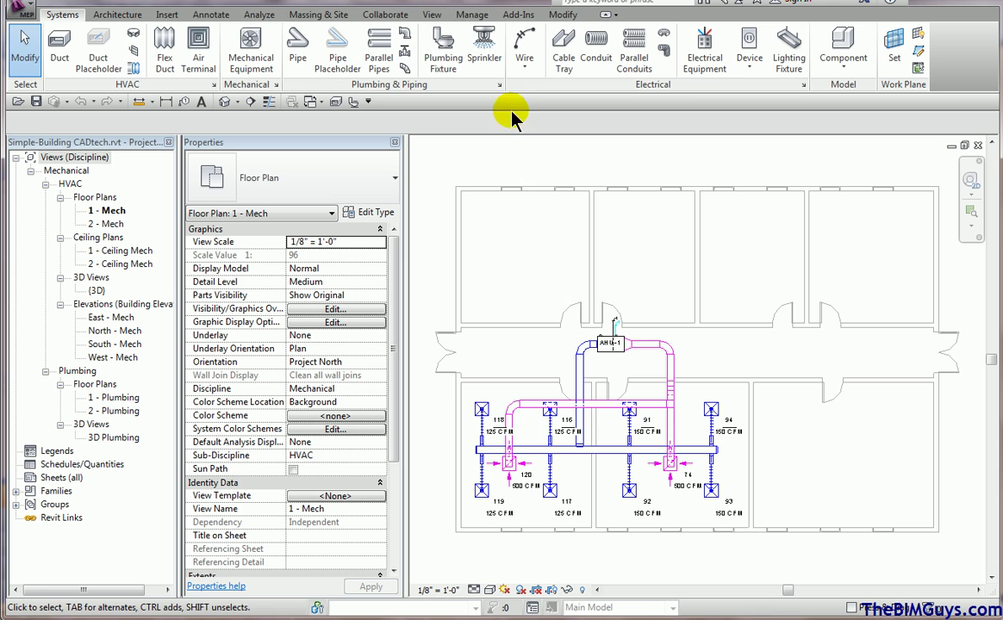
# - Raise the project halftone brightness to 72 in Halftone/Underlay settings
pyautogui.click(472, 18)
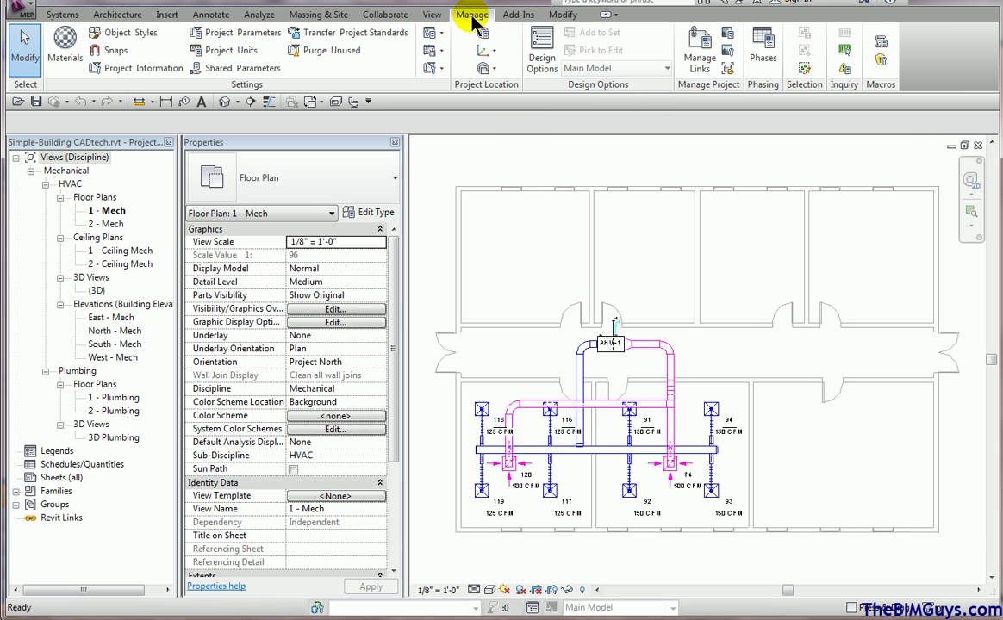
pyautogui.click(439, 75)
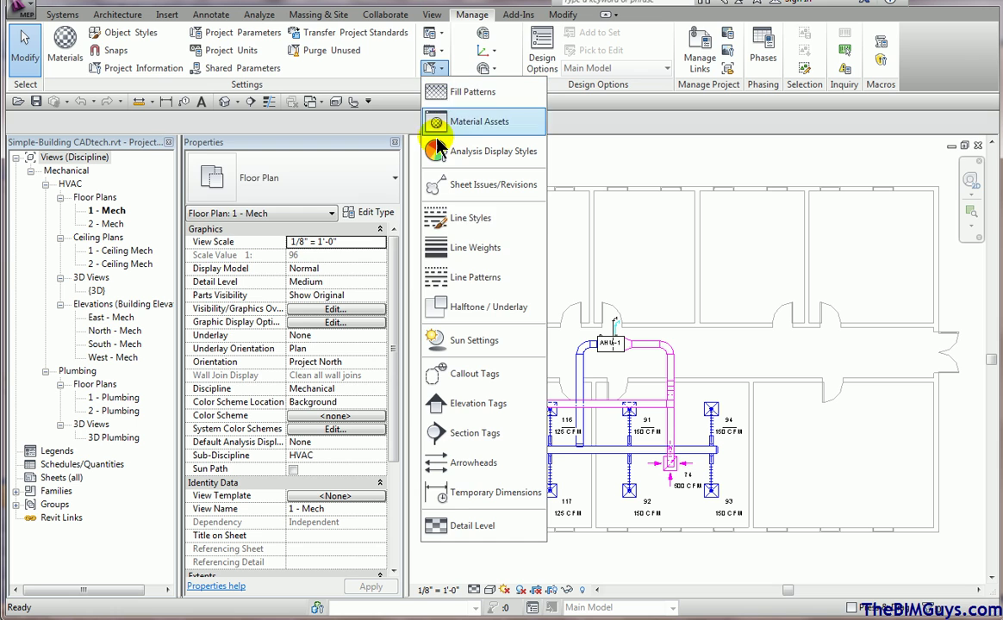
pyautogui.click(455, 307)
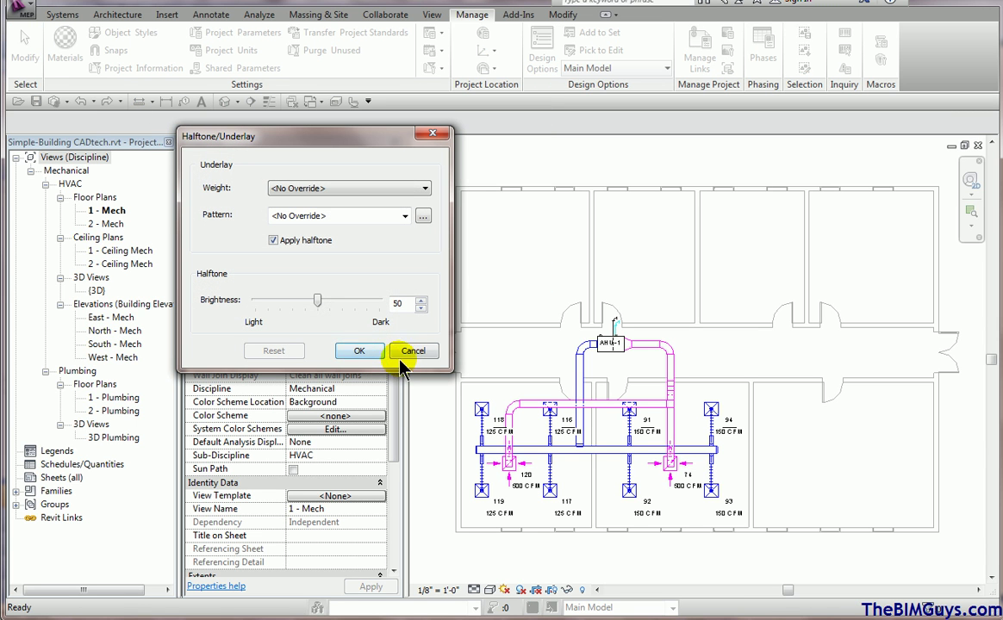
pyautogui.moveTo(317, 301); pyautogui.dragTo(350, 311)
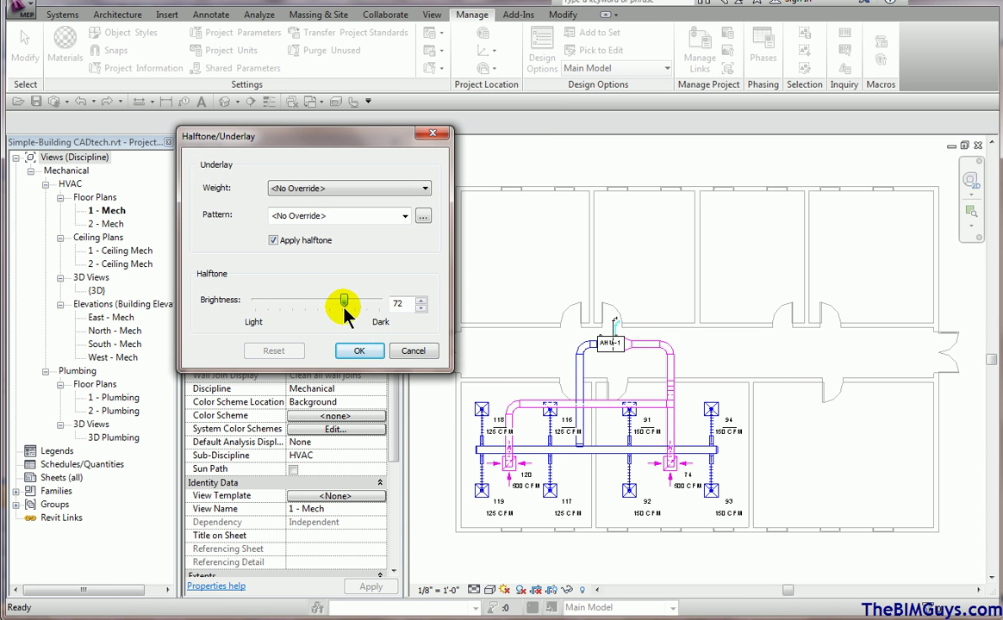
pyautogui.click(359, 351)
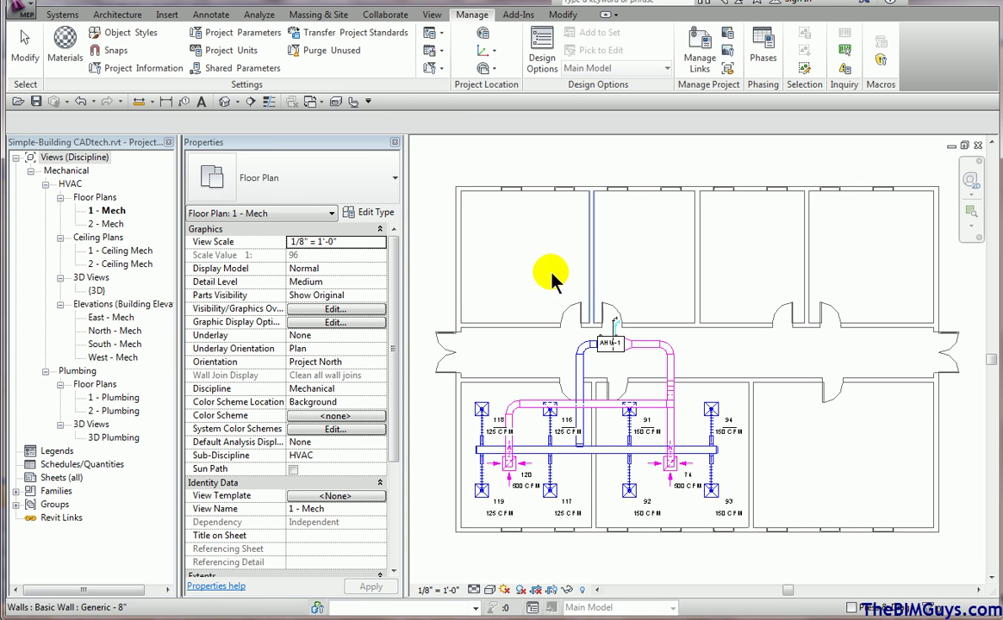
# - Lower the halftone brightness to 66
pyautogui.click(430, 68)
pyautogui.click(457, 309)
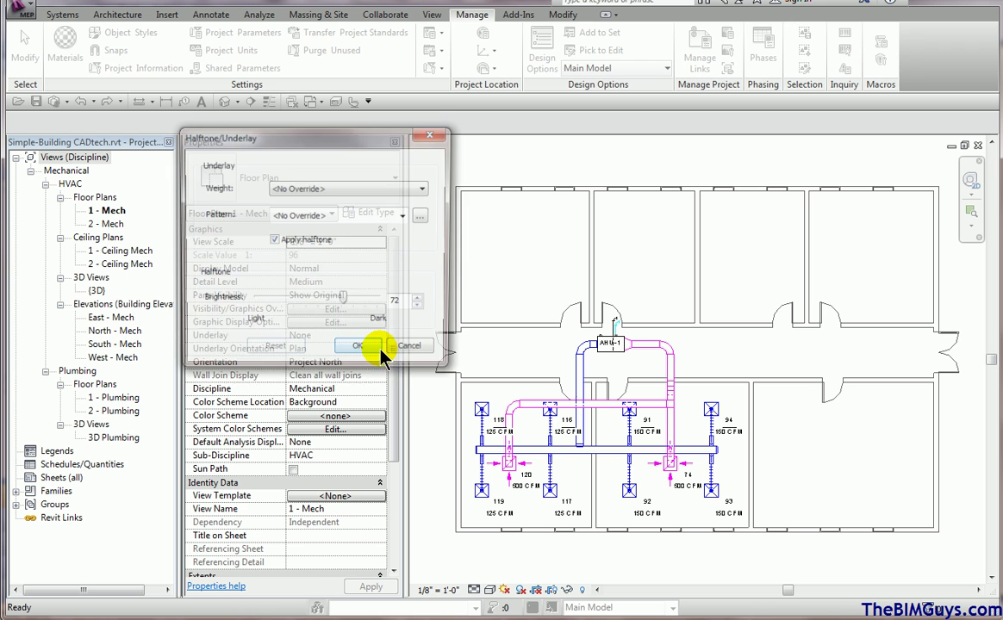
pyautogui.moveTo(350, 304); pyautogui.dragTo(337, 301)
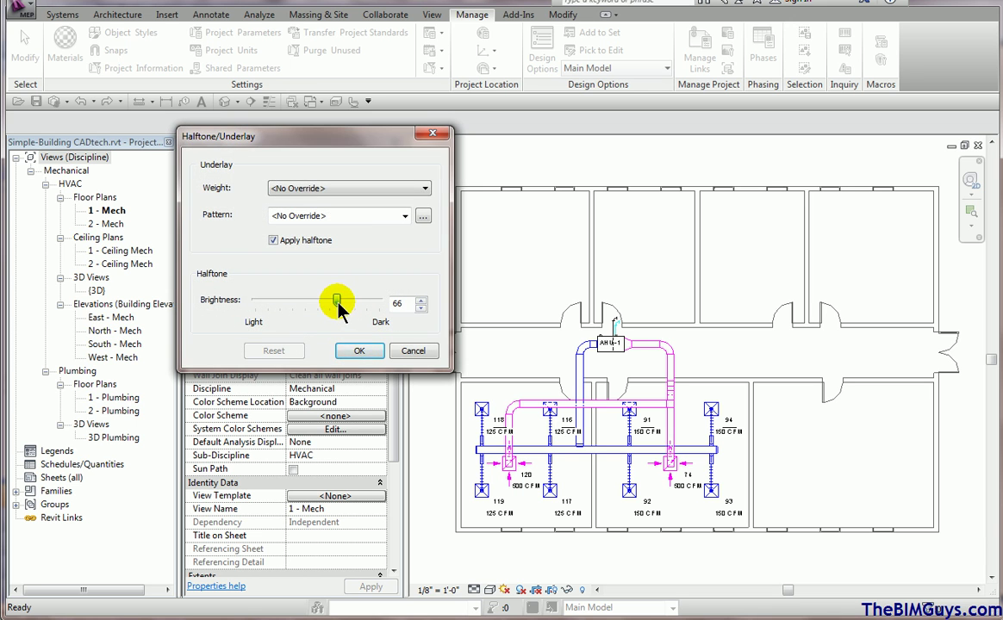
pyautogui.click(360, 351)
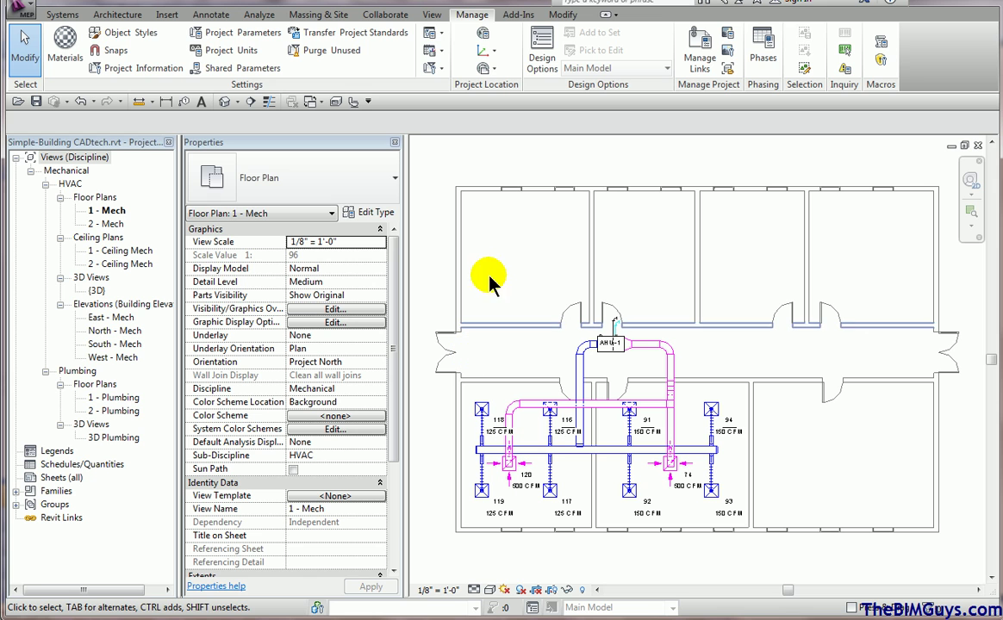
# - Settle the halftone brightness at 51 and accept the settings
pyautogui.click(431, 68)
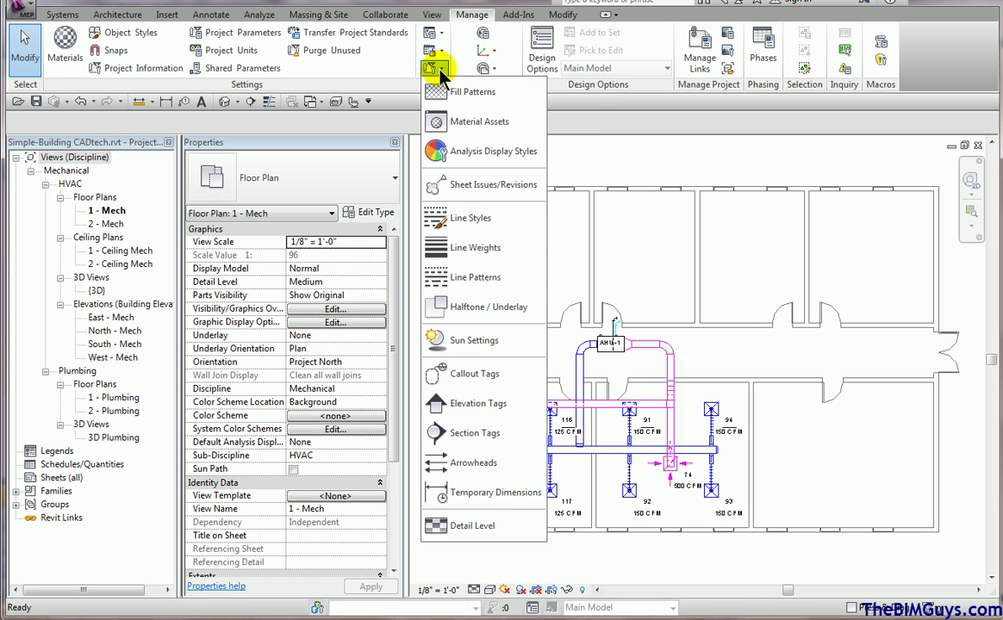
pyautogui.click(478, 310)
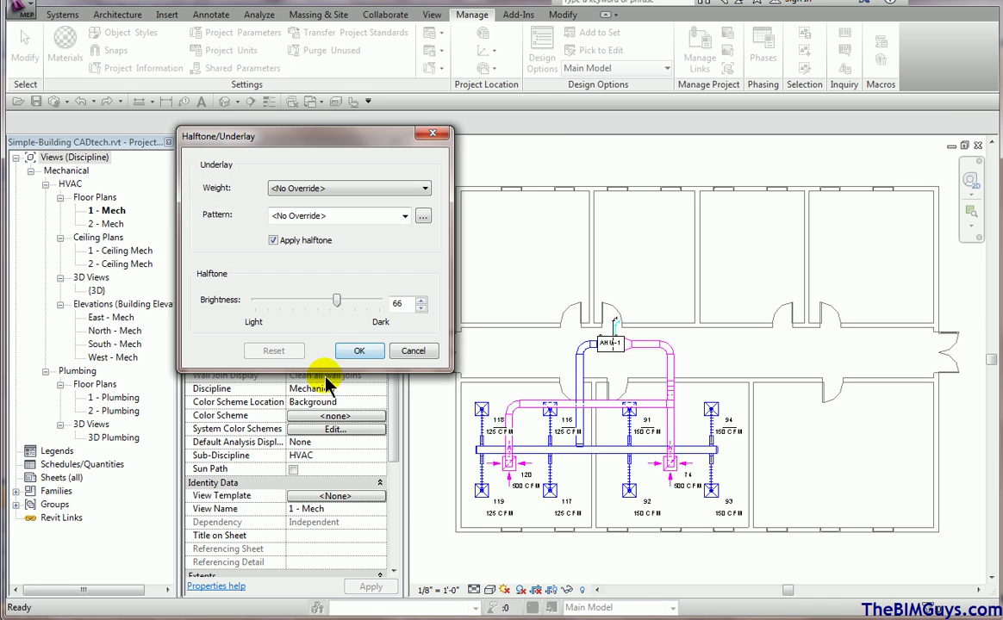
pyautogui.moveTo(336, 303); pyautogui.dragTo(321, 301)
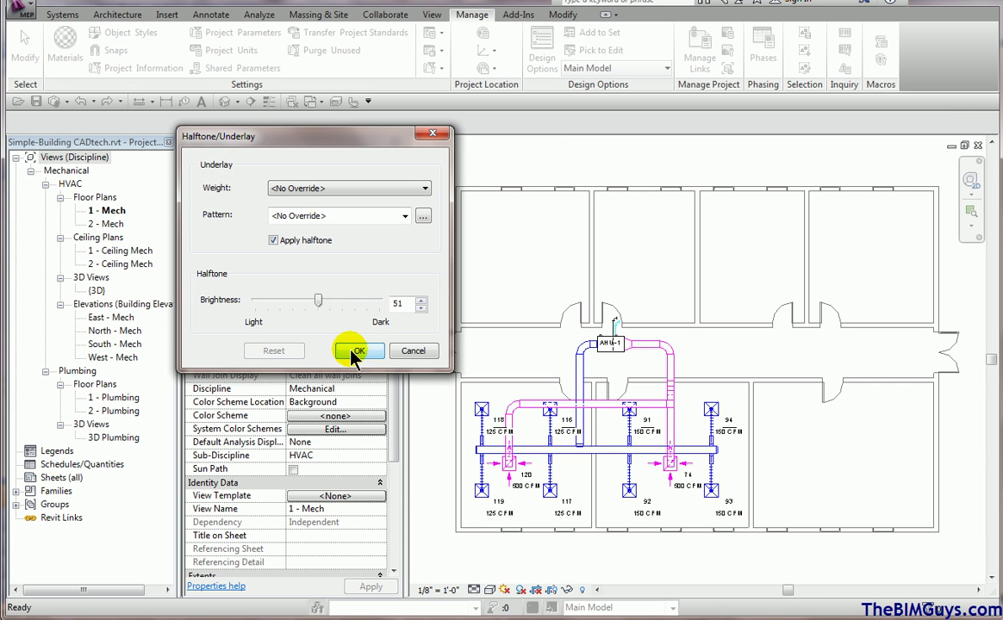
pyautogui.click(357, 350)
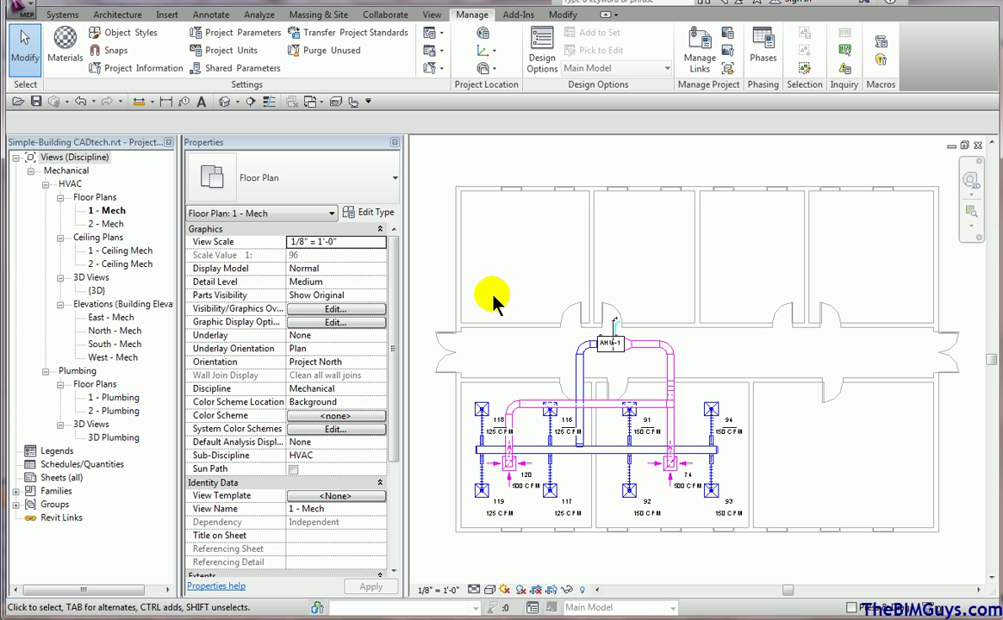
pyautogui.click(379, 389)
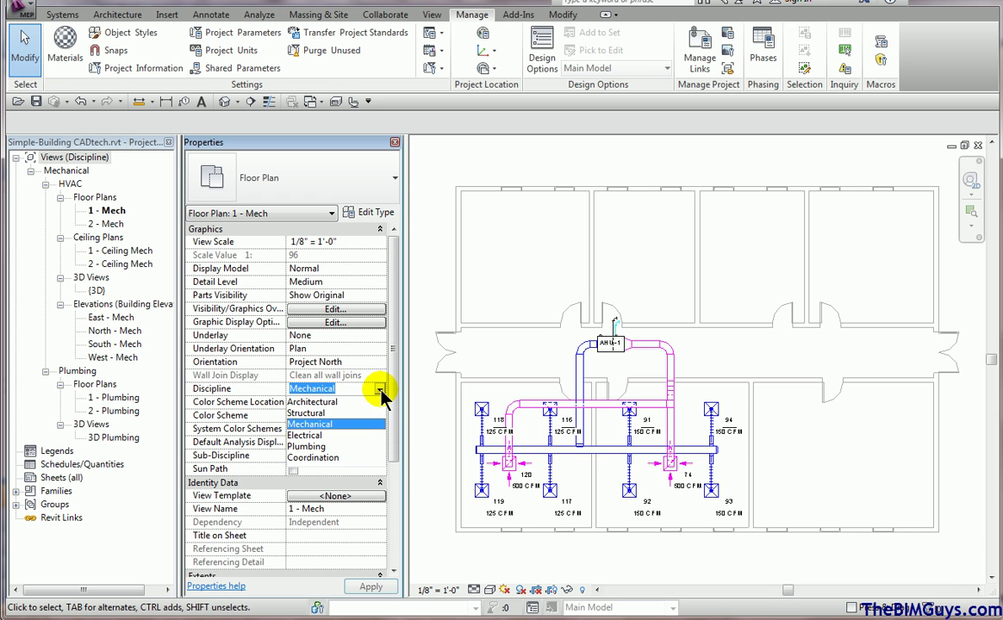
pyautogui.click(350, 456)
pyautogui.moveTo(537, 332)
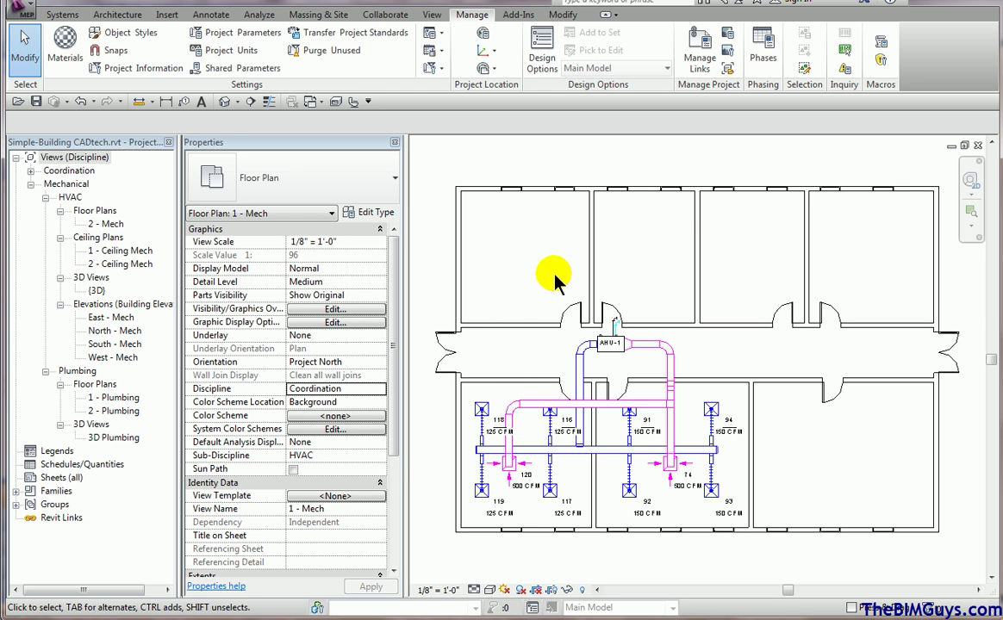
pyautogui.press('v')
pyautogui.press('g')
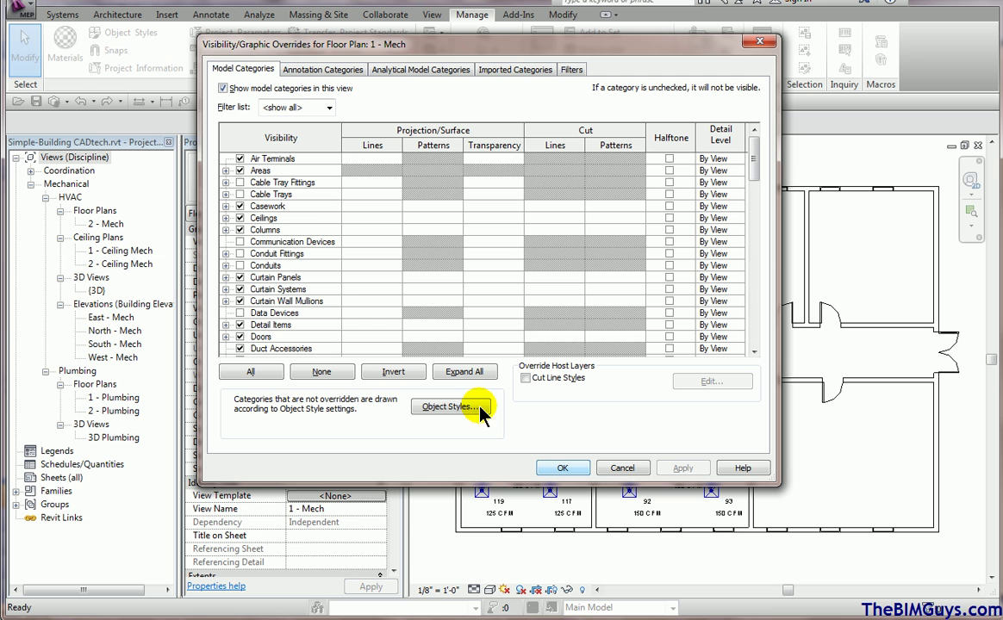
pyautogui.click(622, 469)
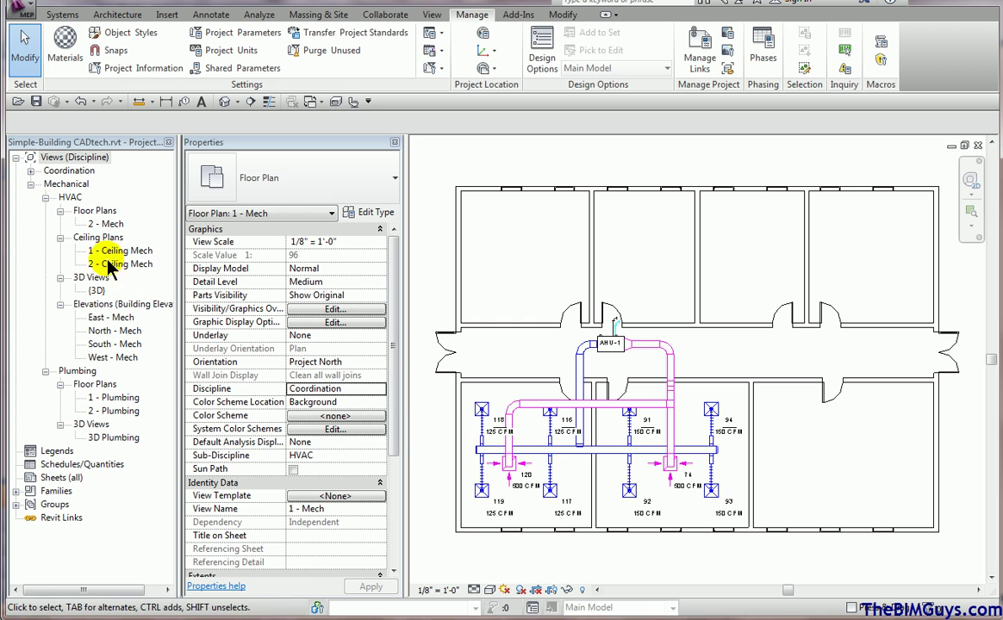
pyautogui.click(31, 171)
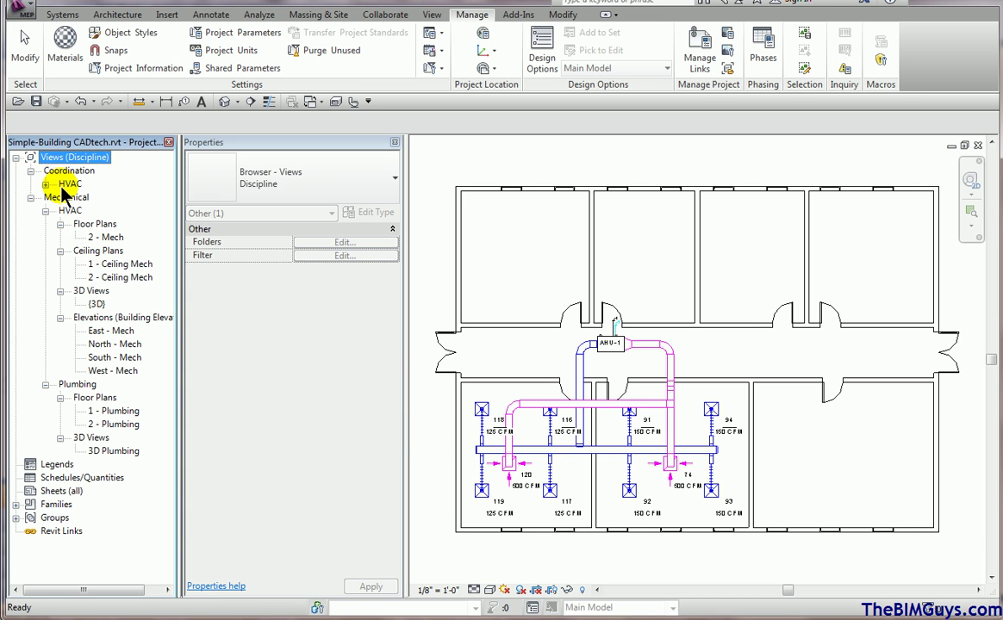
pyautogui.click(44, 184)
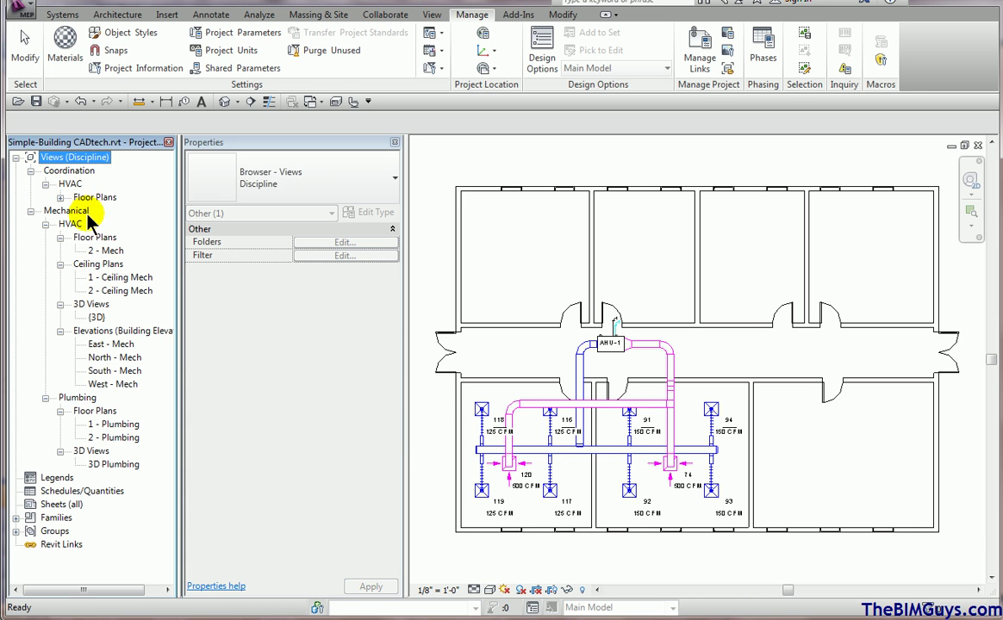
pyautogui.click(30, 172)
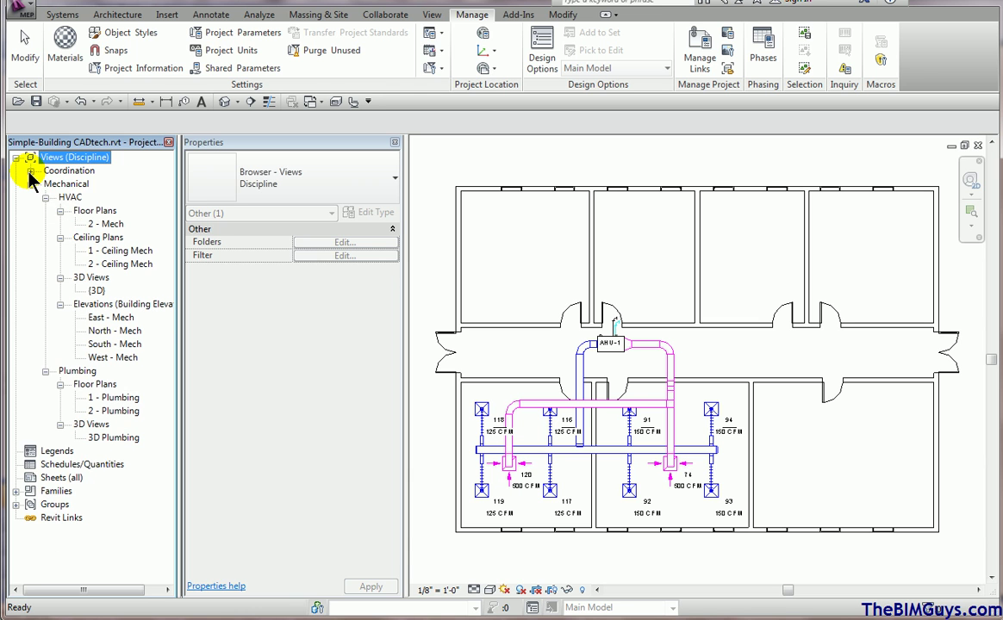
pyautogui.click(30, 171)
pyautogui.click(514, 269)
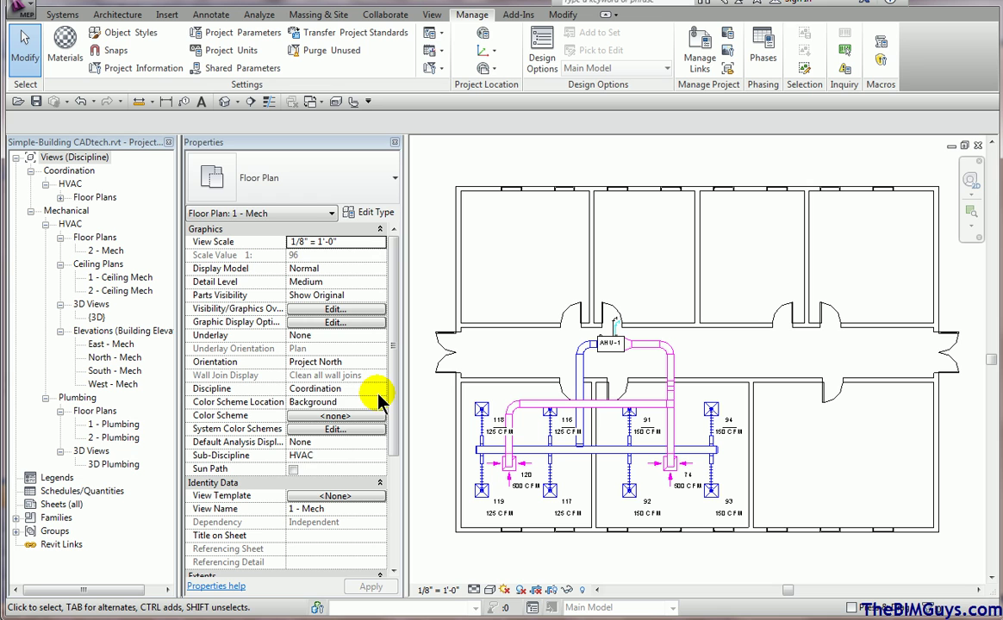
pyautogui.click(380, 390)
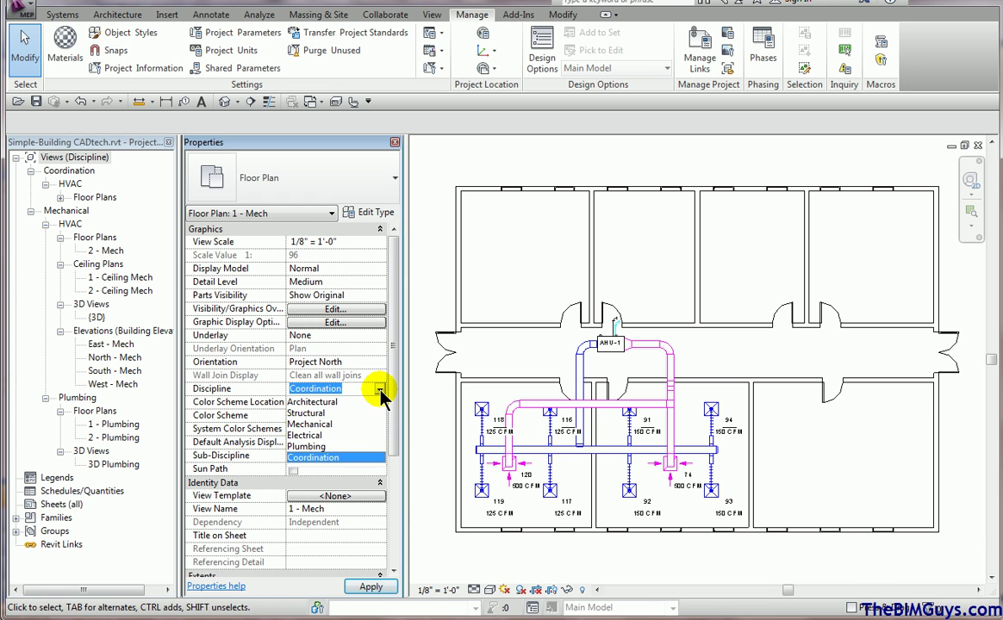
pyautogui.click(310, 424)
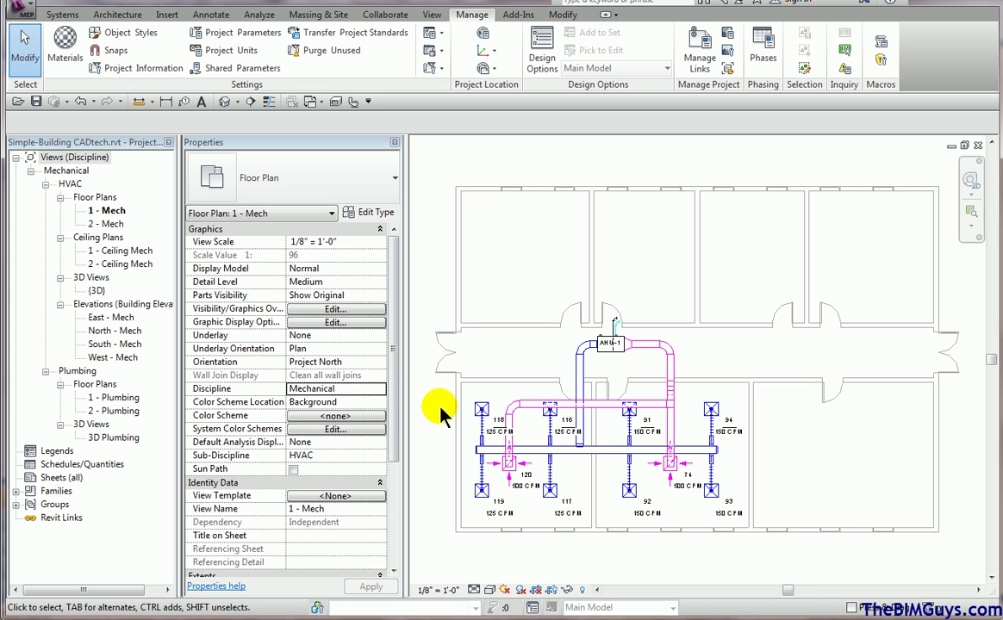
# - Uncheck Apply halftone for underlays in the Halftone/Underlay settings
pyautogui.click(440, 68)
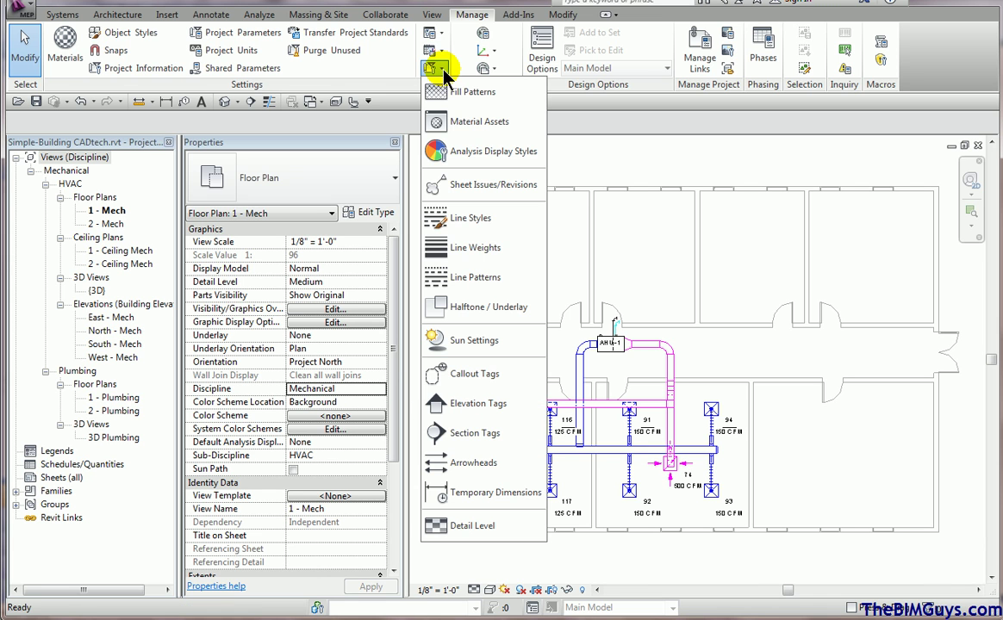
pyautogui.click(496, 309)
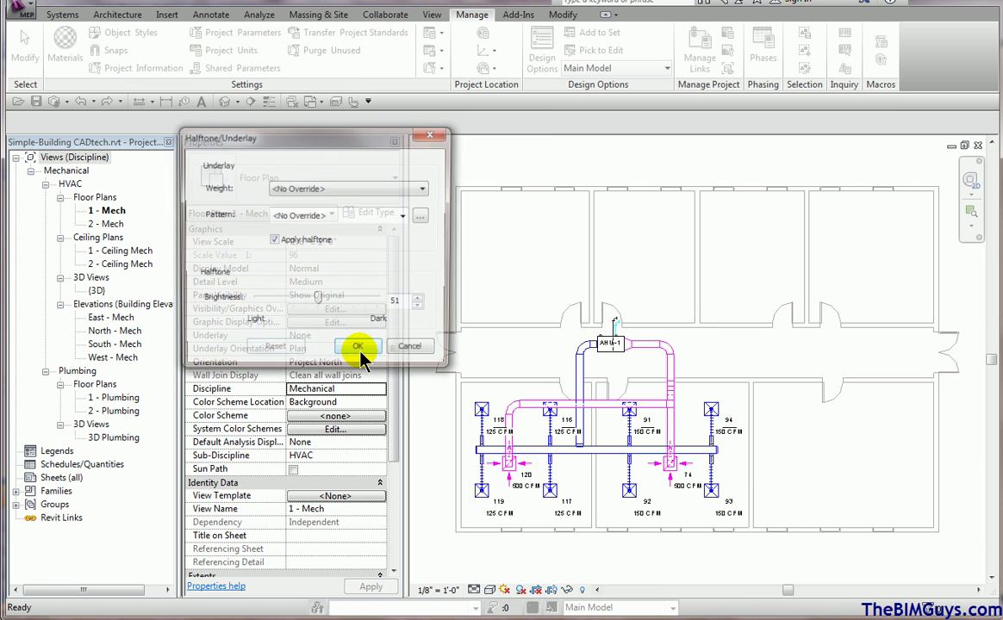
pyautogui.click(273, 241)
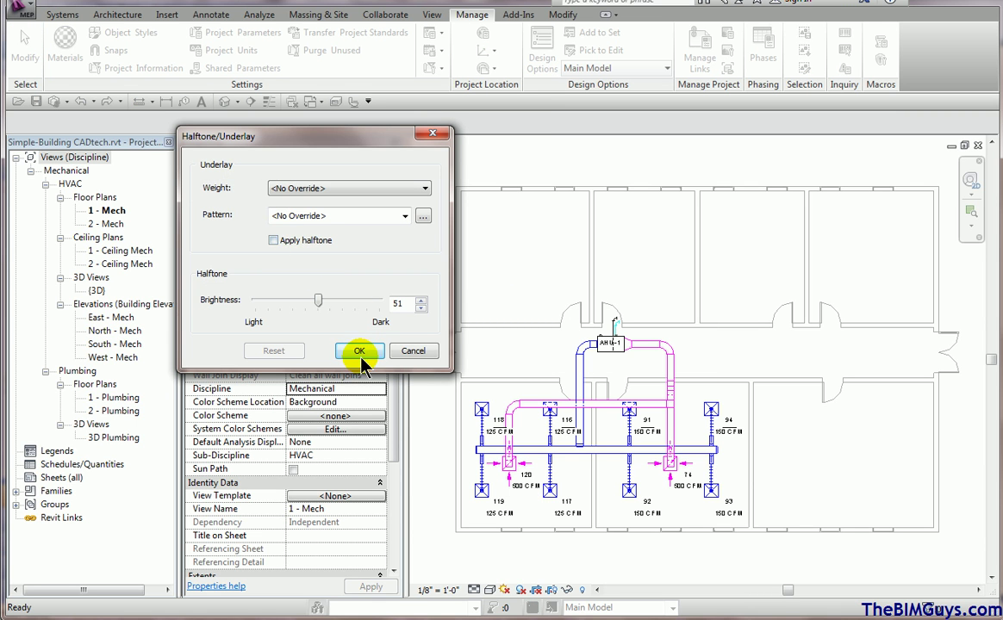
pyautogui.click(359, 354)
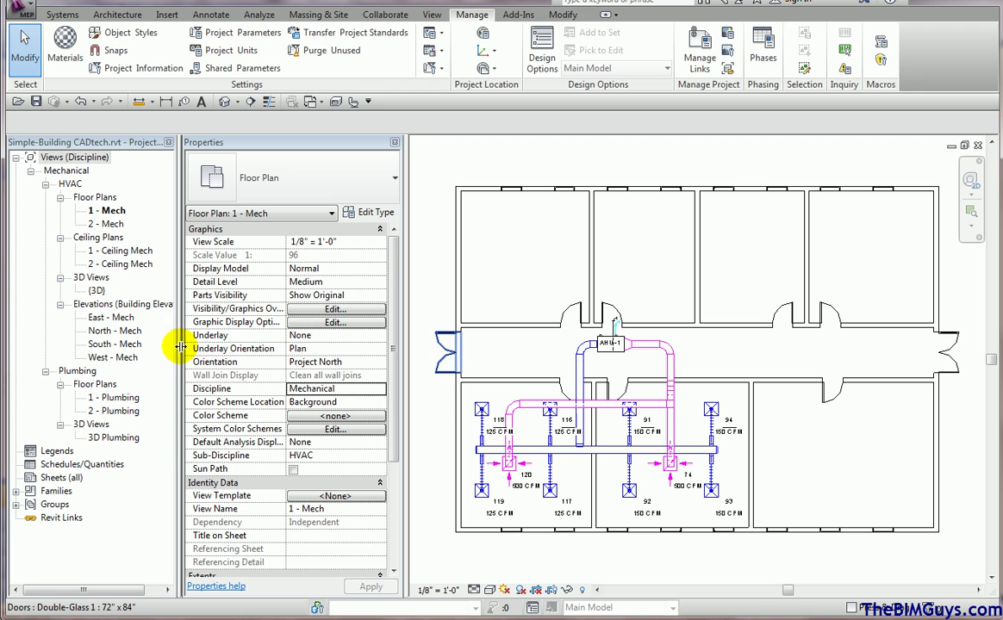
pyautogui.doubleClick(123, 252)
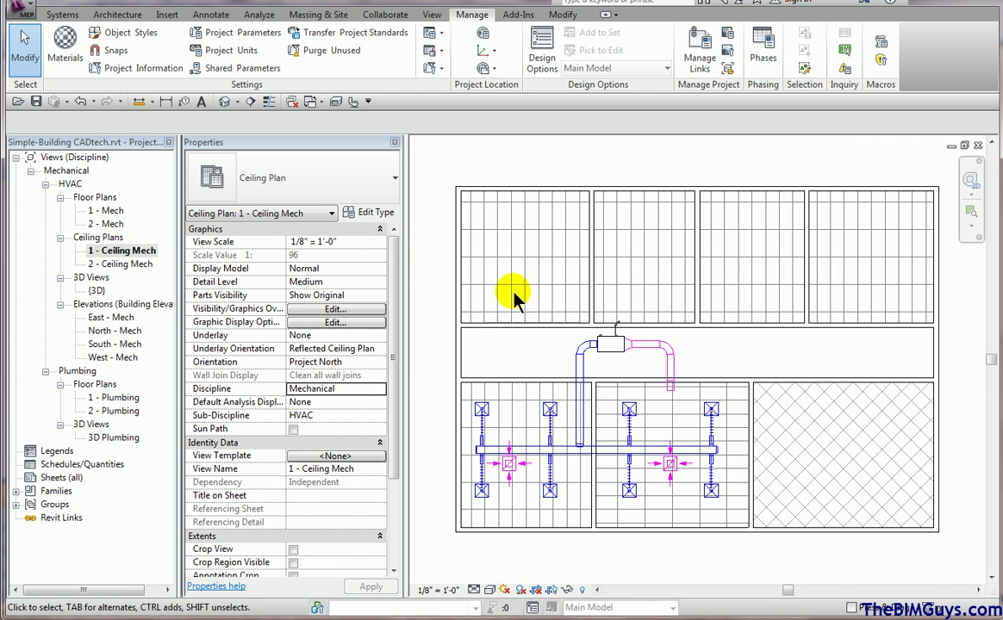
pyautogui.scroll(3, 510, 295)
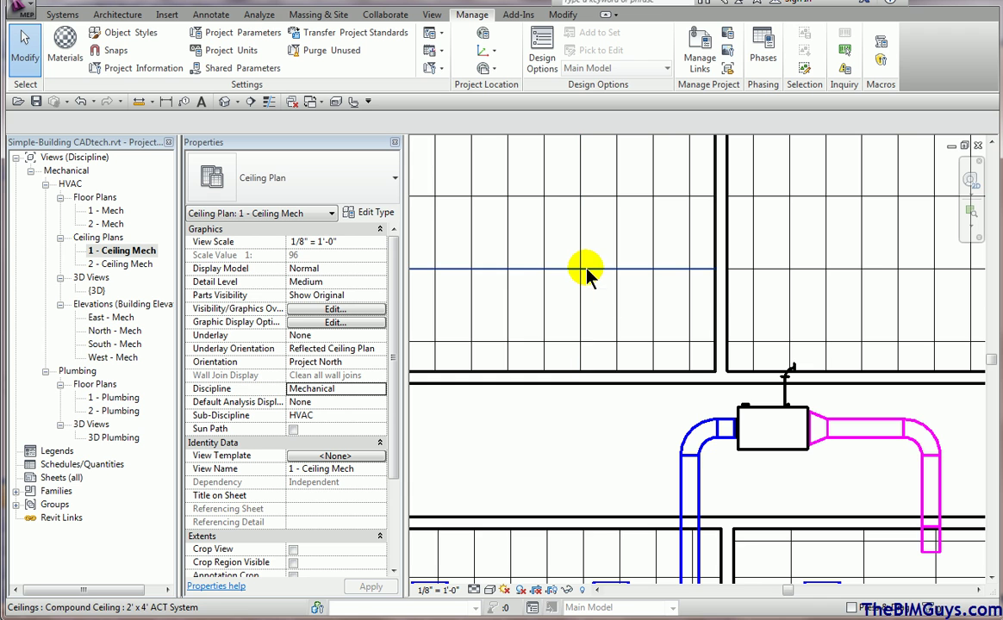
pyautogui.scroll(-4, 586, 274)
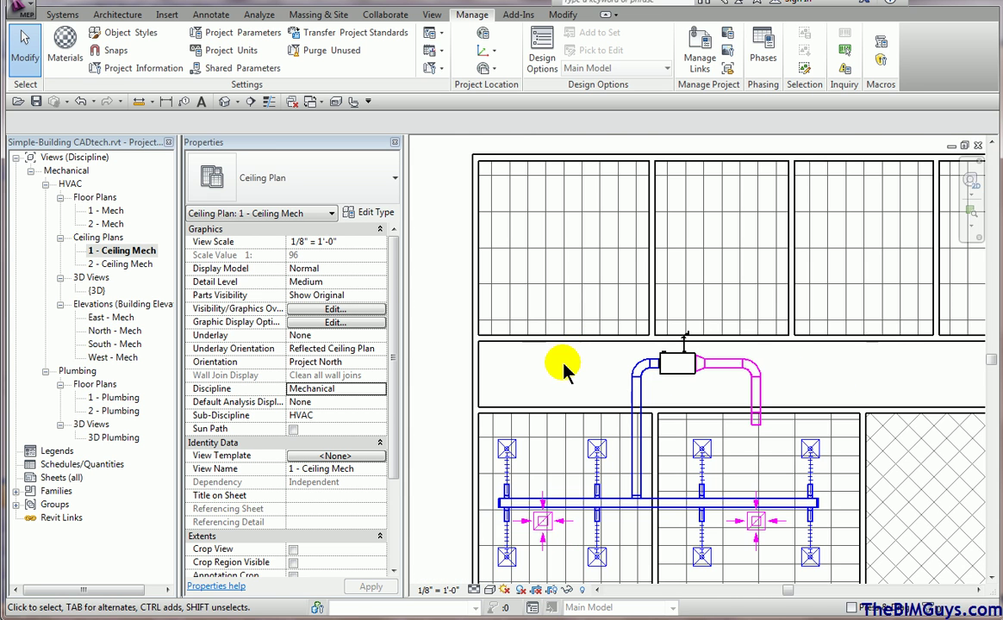
pyautogui.moveTo(563, 369); pyautogui.dragTo(505, 352, button='middle')
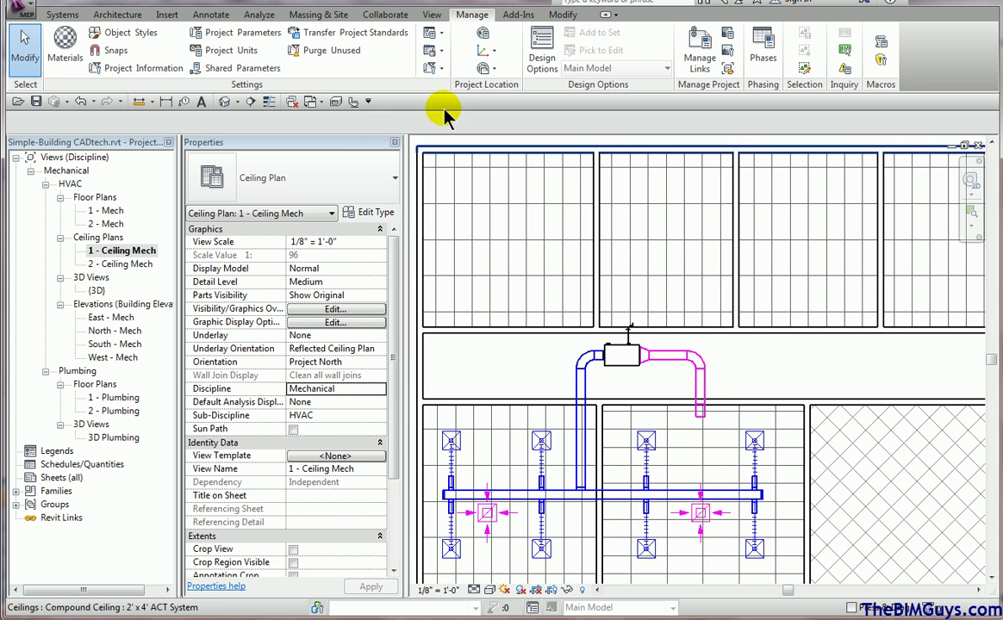
pyautogui.click(441, 68)
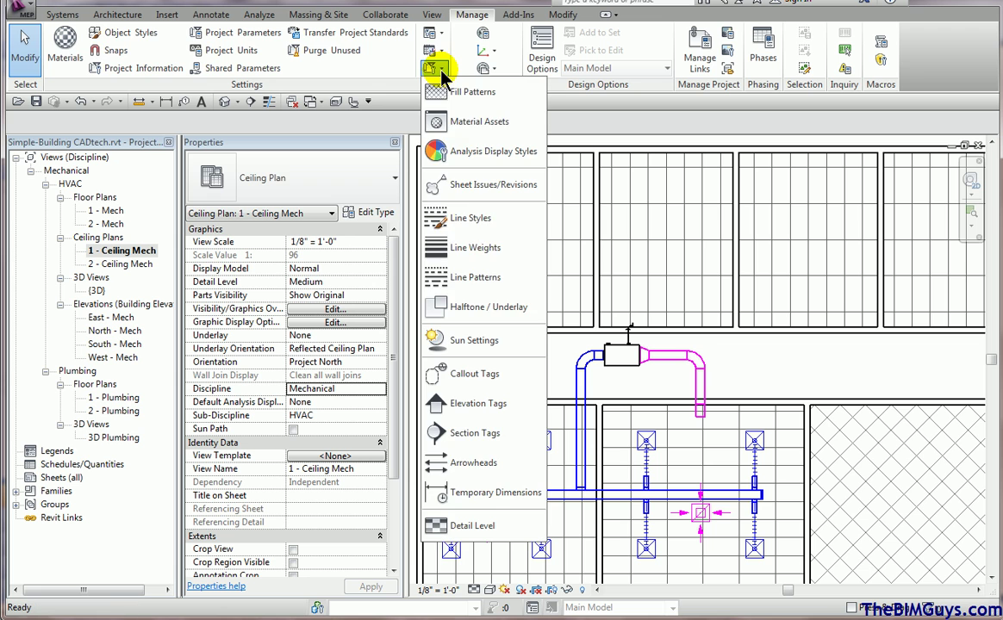
pyautogui.click(487, 308)
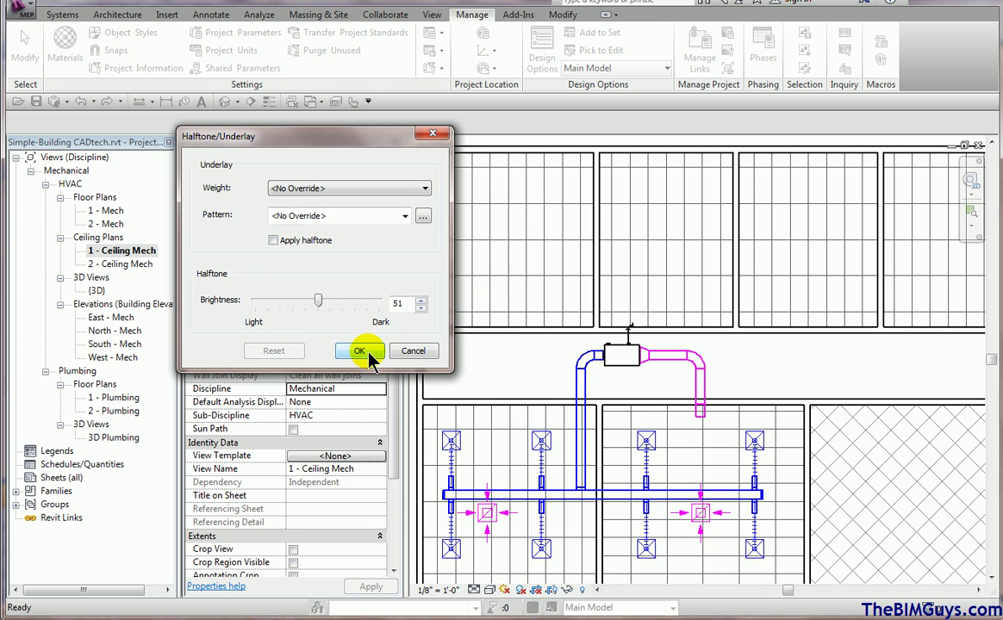
pyautogui.click(360, 351)
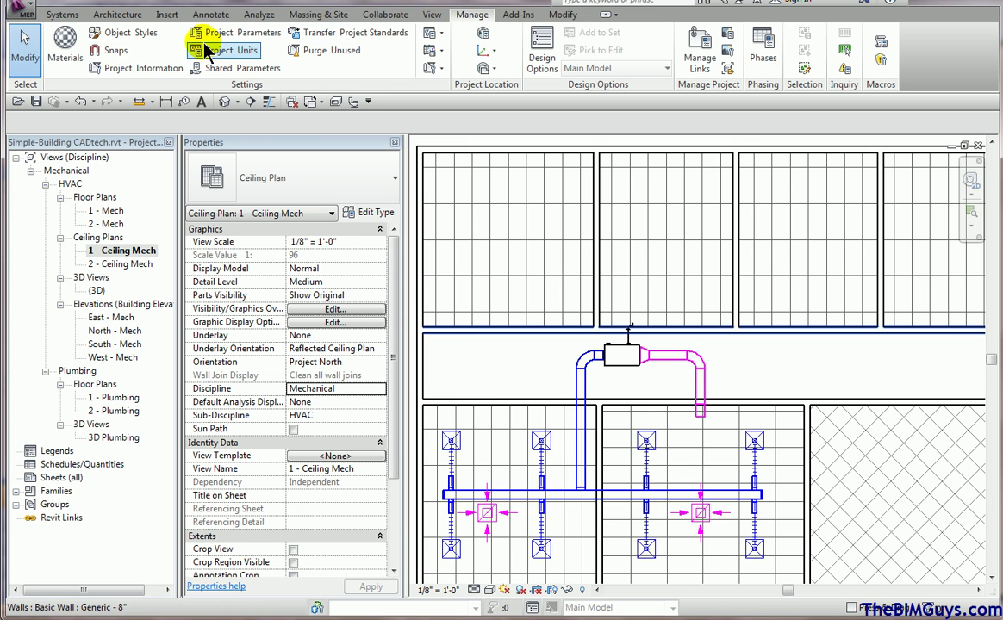
# - Set the Walls line colour to grey RGB 143-143-143 in Object Styles
pyautogui.click(147, 34)
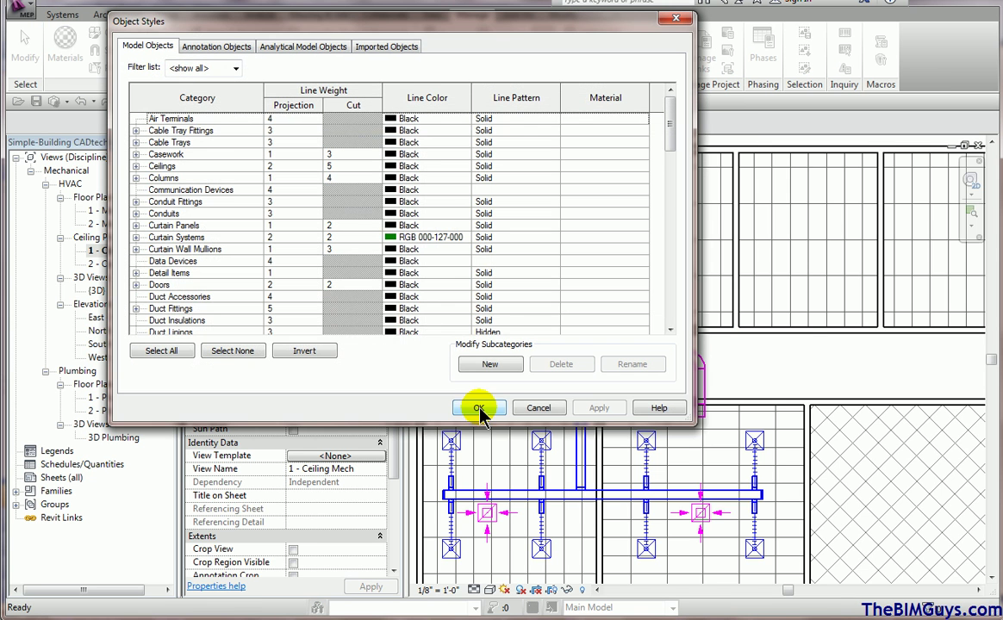
pyautogui.moveTo(670, 133); pyautogui.dragTo(692, 343)
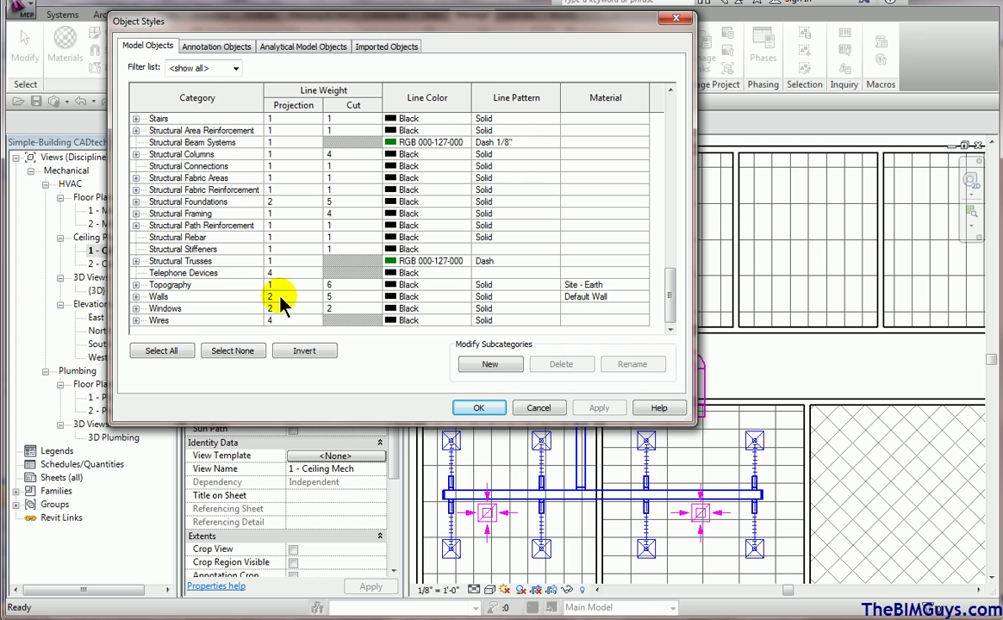
pyautogui.click(462, 296)
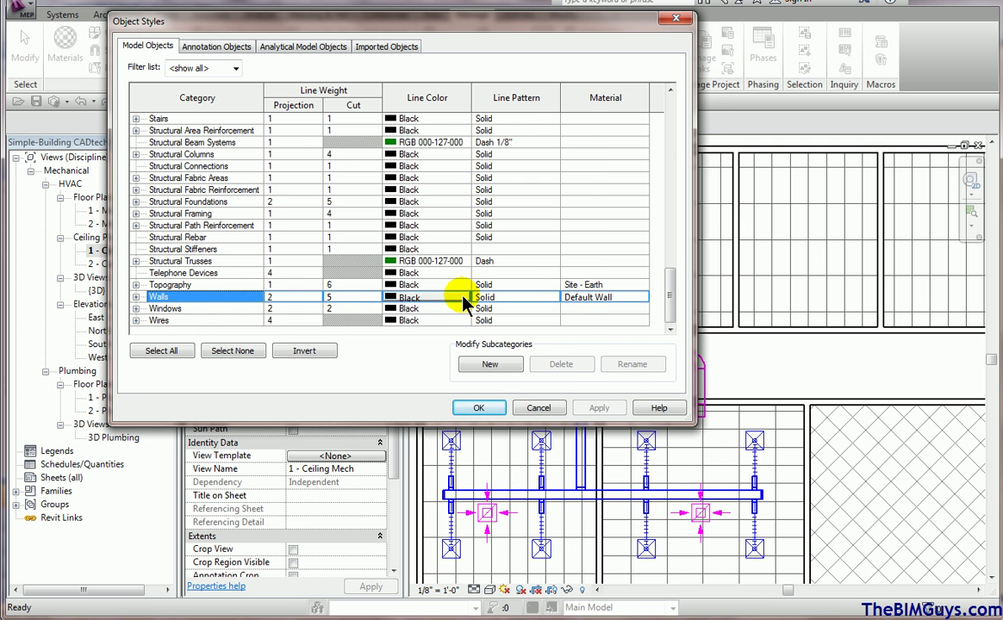
pyautogui.click(461, 295)
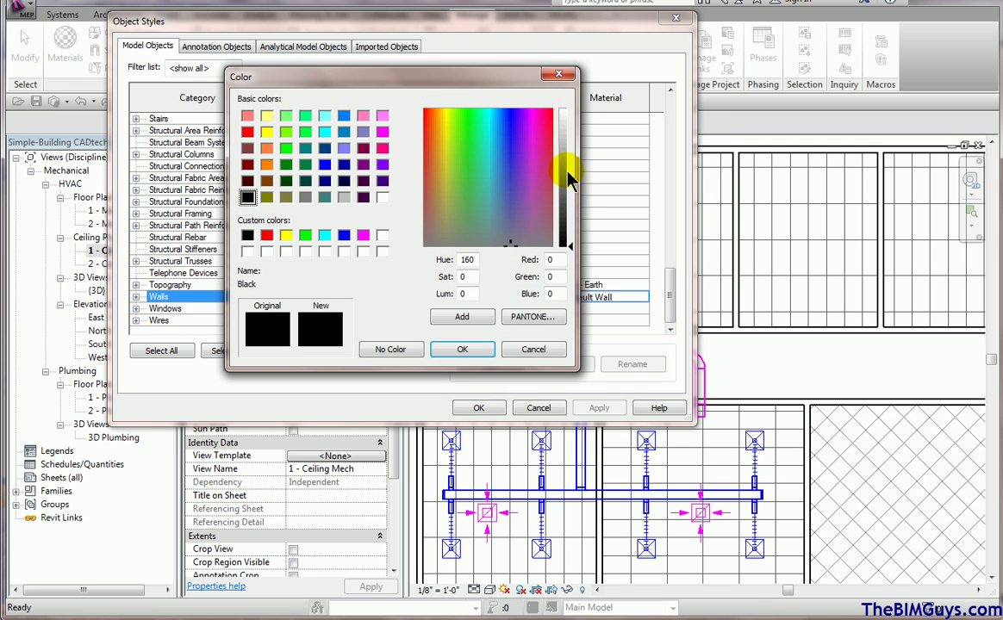
pyautogui.click(567, 170)
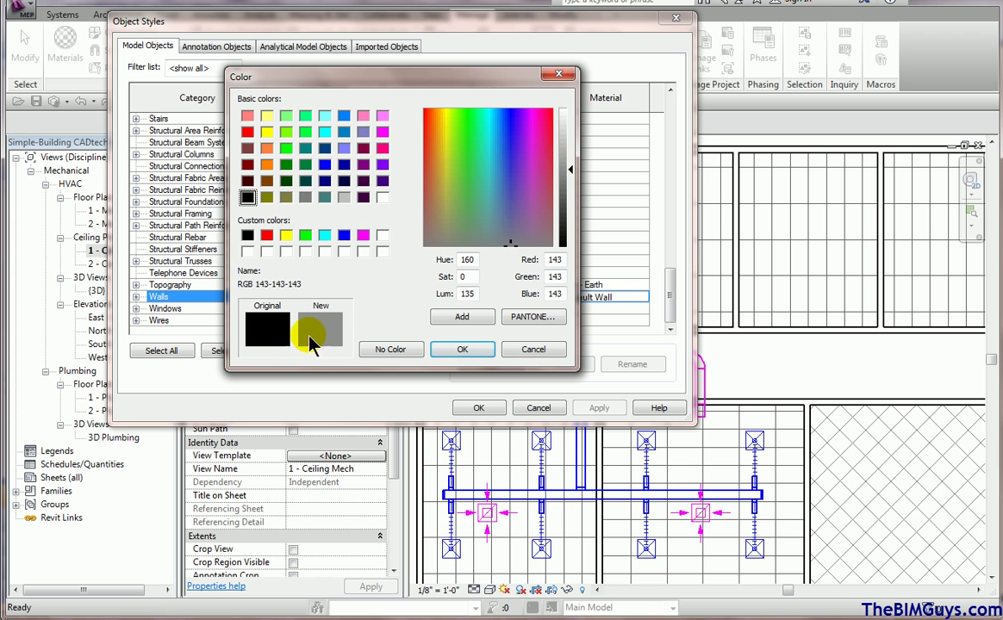
pyautogui.click(454, 350)
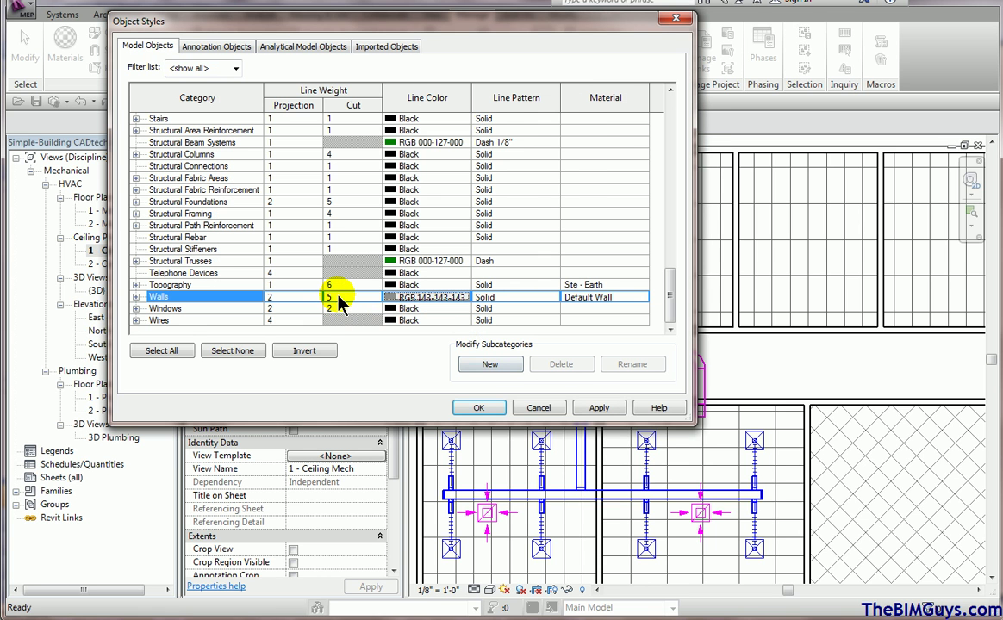
# - Set the Walls projection and cut line weights both to 2
pyautogui.click(340, 299)
pyautogui.click(374, 297)
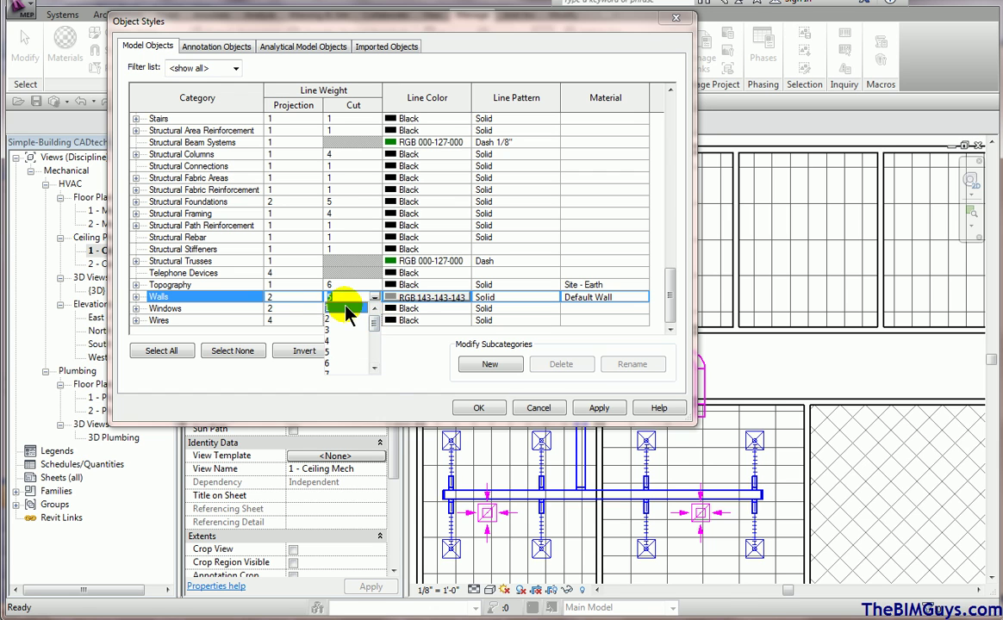
pyautogui.click(347, 309)
pyautogui.click(311, 297)
pyautogui.click(315, 297)
pyautogui.click(299, 307)
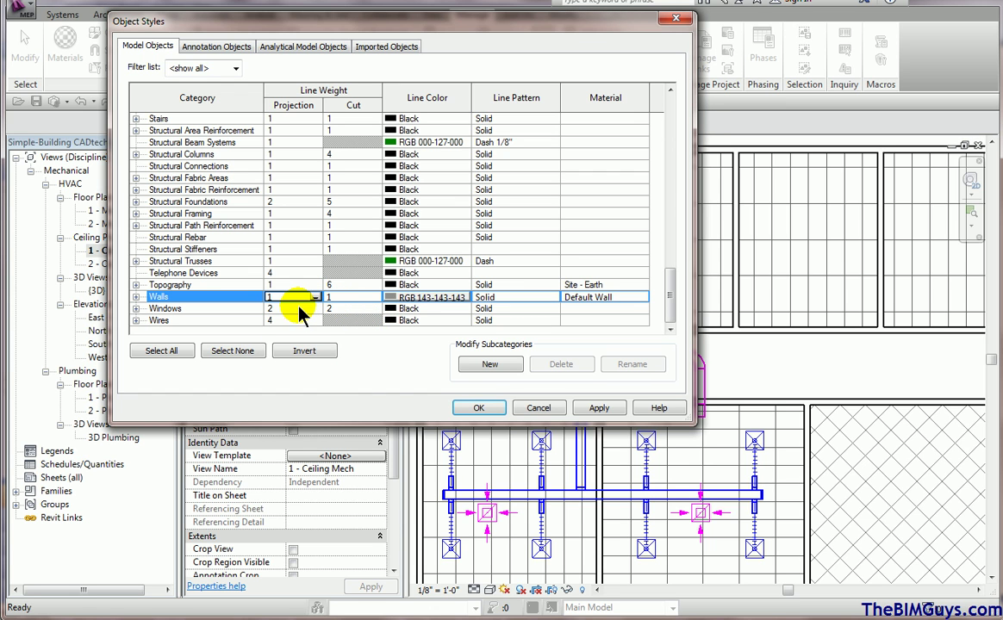
pyautogui.click(315, 297)
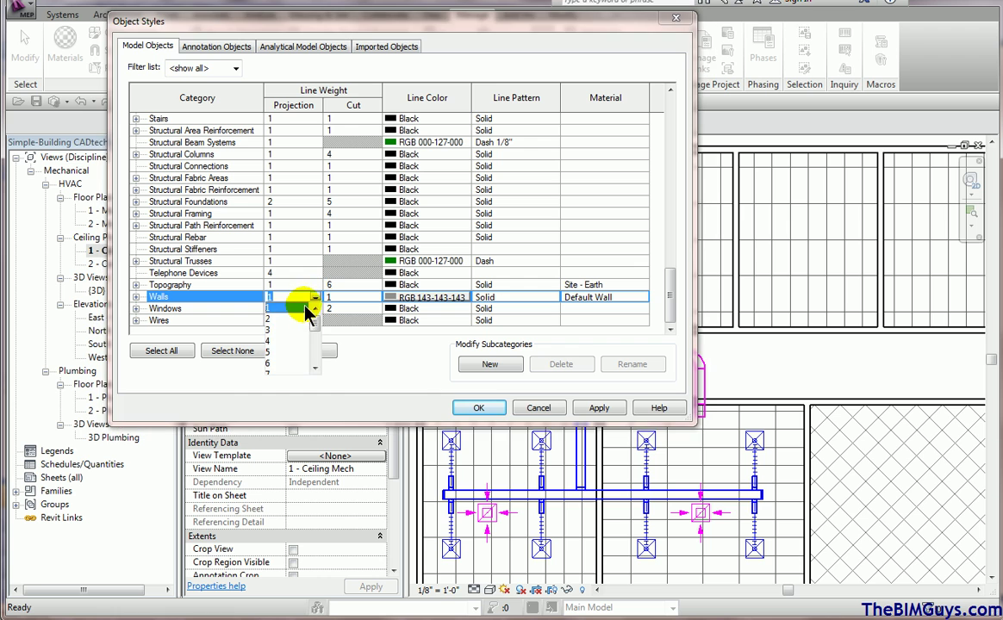
pyautogui.click(293, 318)
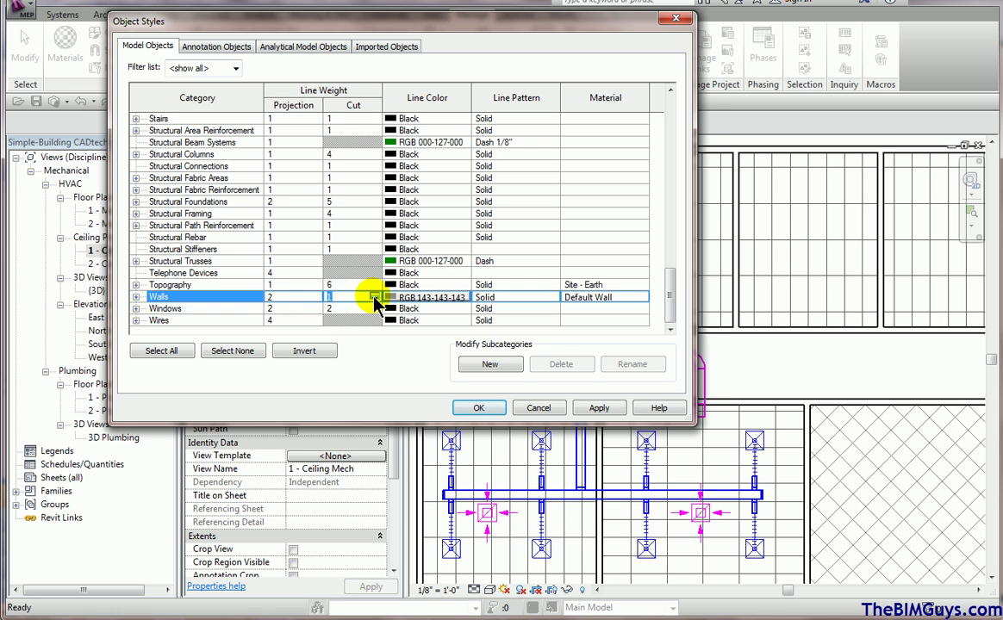
pyautogui.click(375, 297)
pyautogui.click(351, 320)
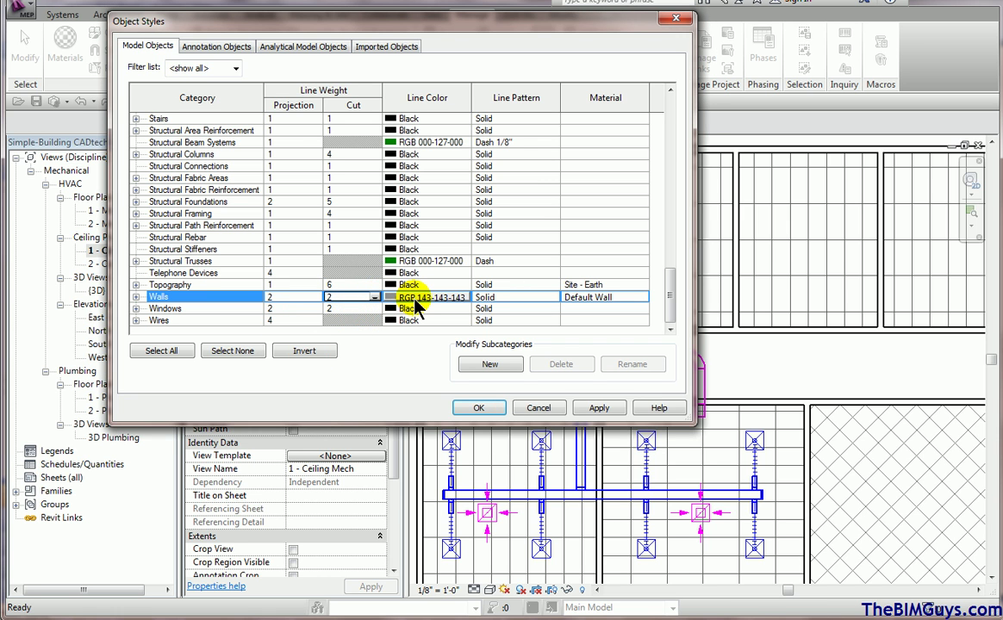
# - Apply the wall styles, then open the 1 - Mech floor plan and zoom in on AHU-1
pyautogui.click(478, 408)
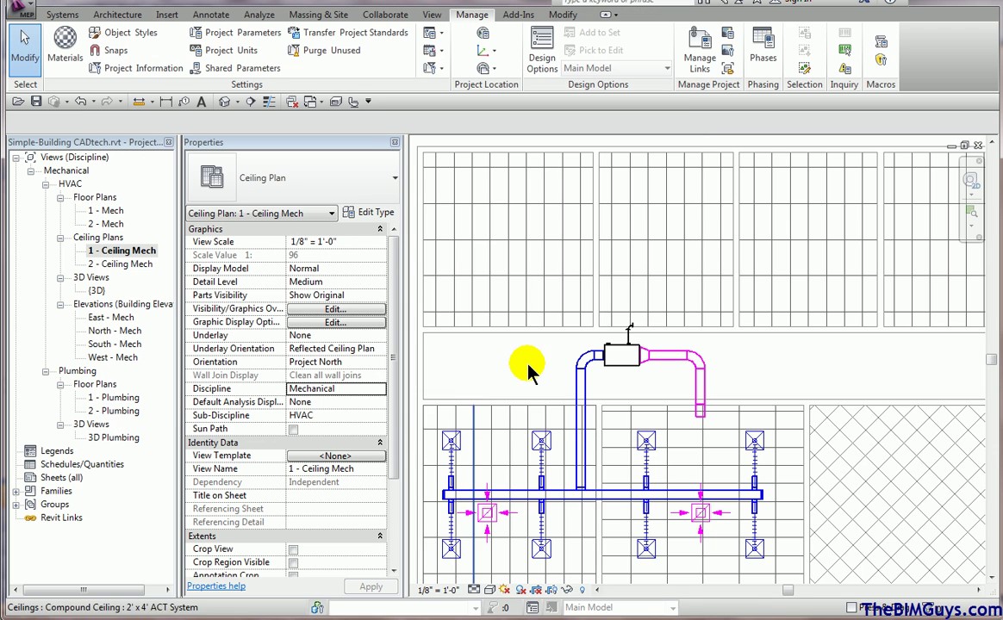
pyautogui.scroll(2, 428, 331)
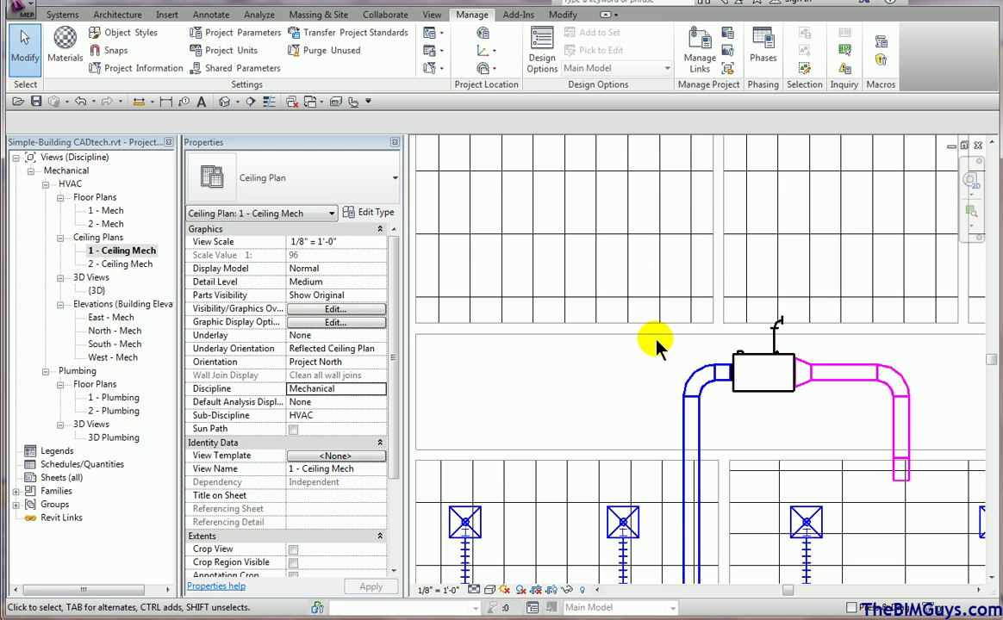
pyautogui.scroll(-1, 656, 346)
pyautogui.scroll(-1, 656, 346)
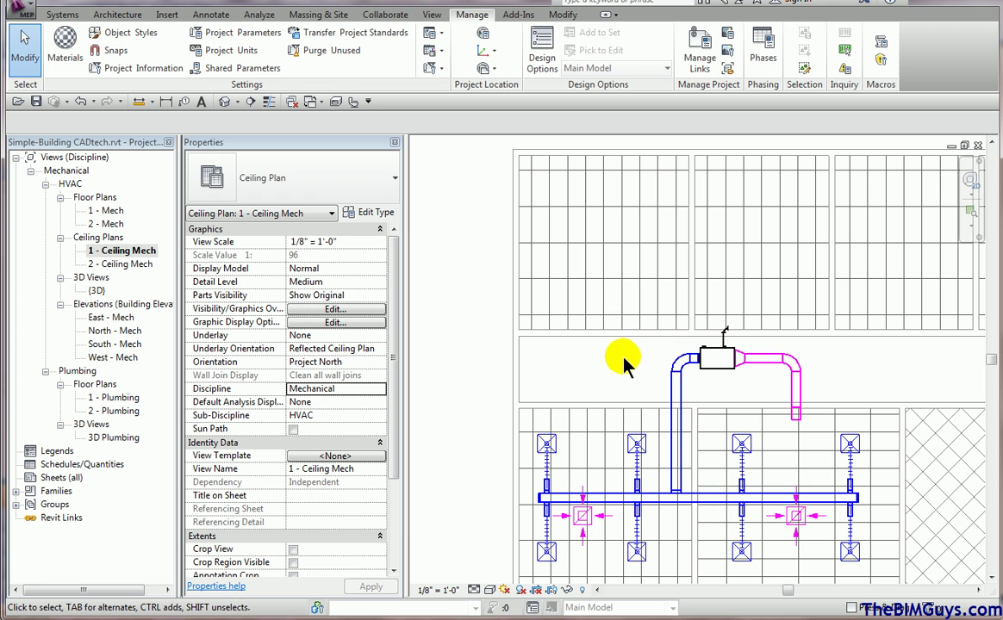
pyautogui.click(112, 211)
pyautogui.doubleClick(114, 212)
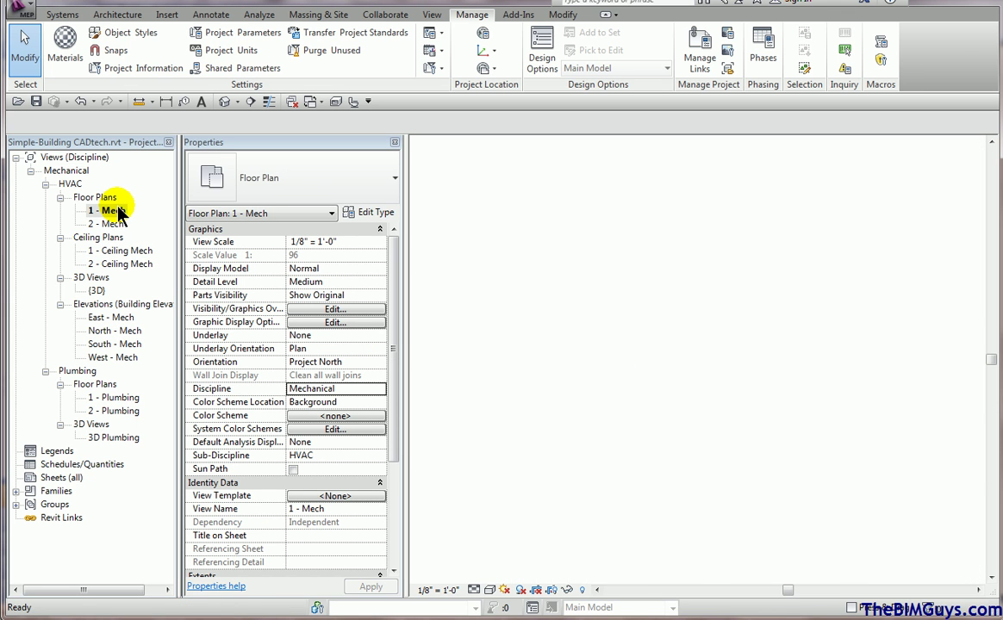
pyautogui.scroll(2, 428, 272)
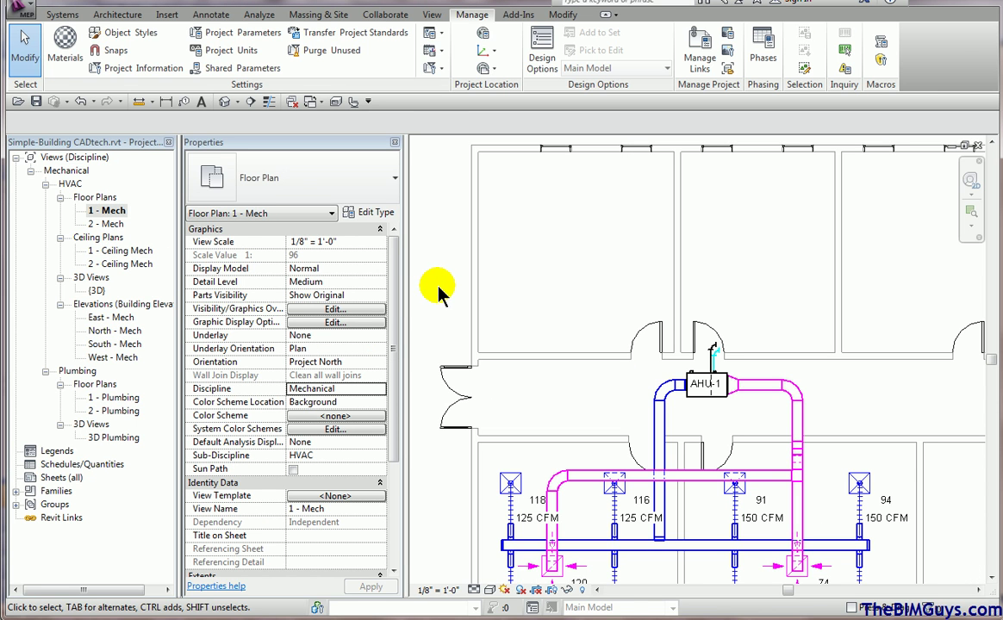
pyautogui.scroll(3, 443, 296)
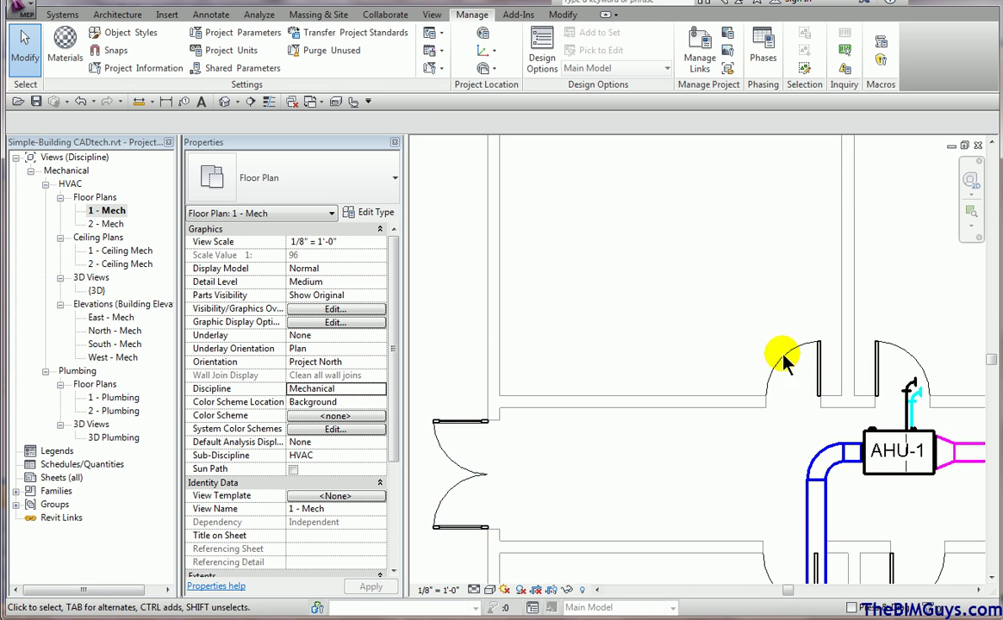
# - In Object Styles, filter out Structure, Mechanical, Electrical and Piping, leaving Architecture categories
pyautogui.click(147, 32)
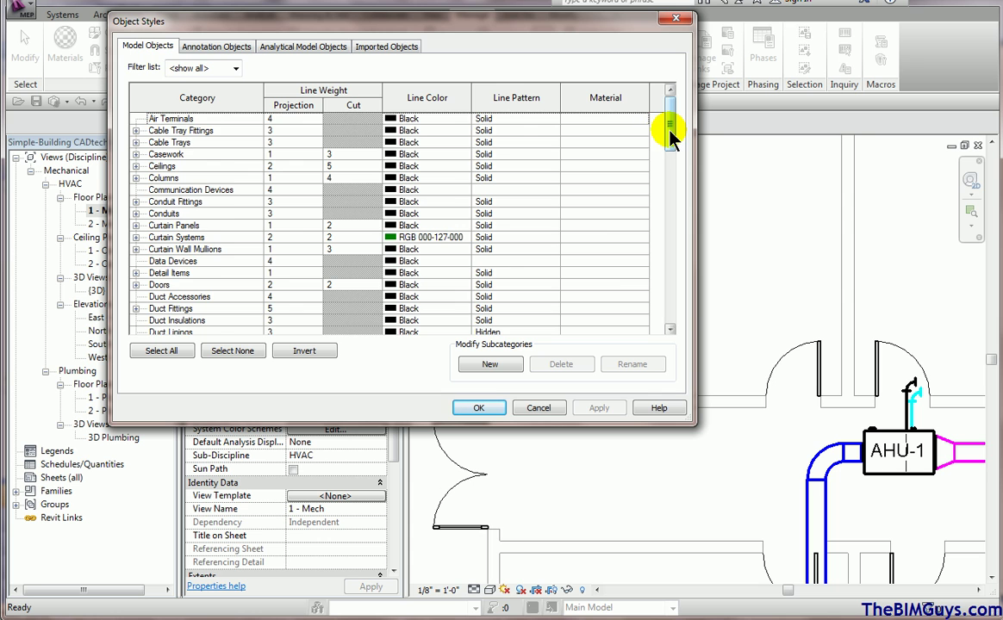
pyautogui.moveTo(670, 136); pyautogui.dragTo(665, 112)
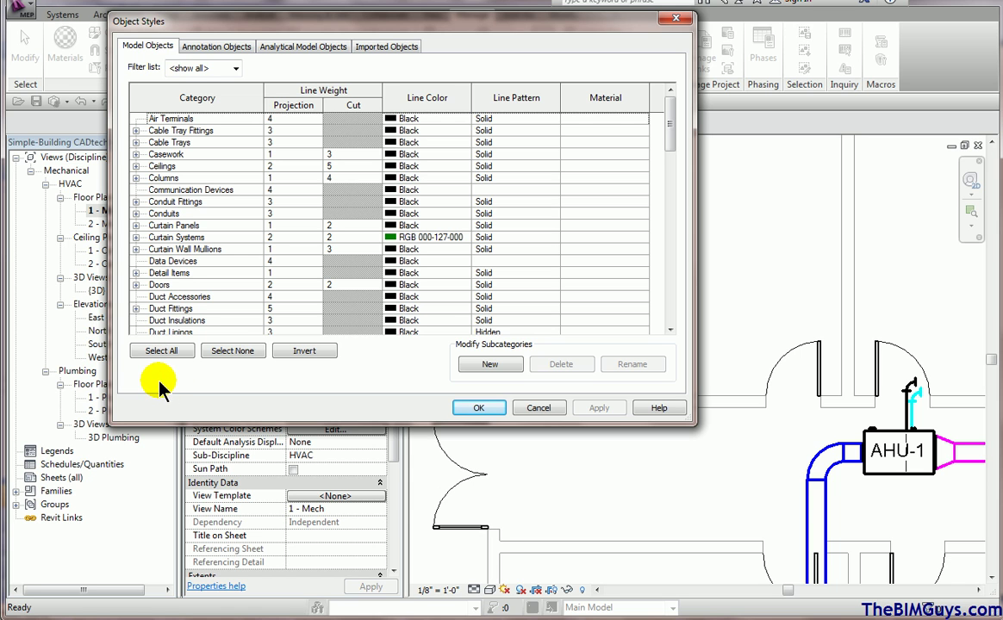
pyautogui.click(235, 68)
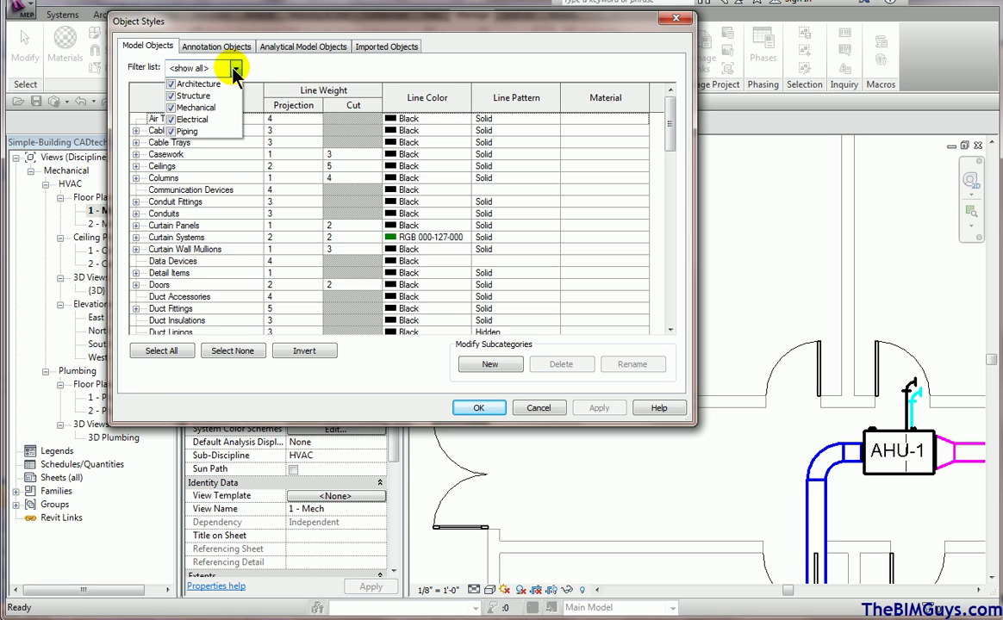
pyautogui.click(170, 96)
pyautogui.click(170, 107)
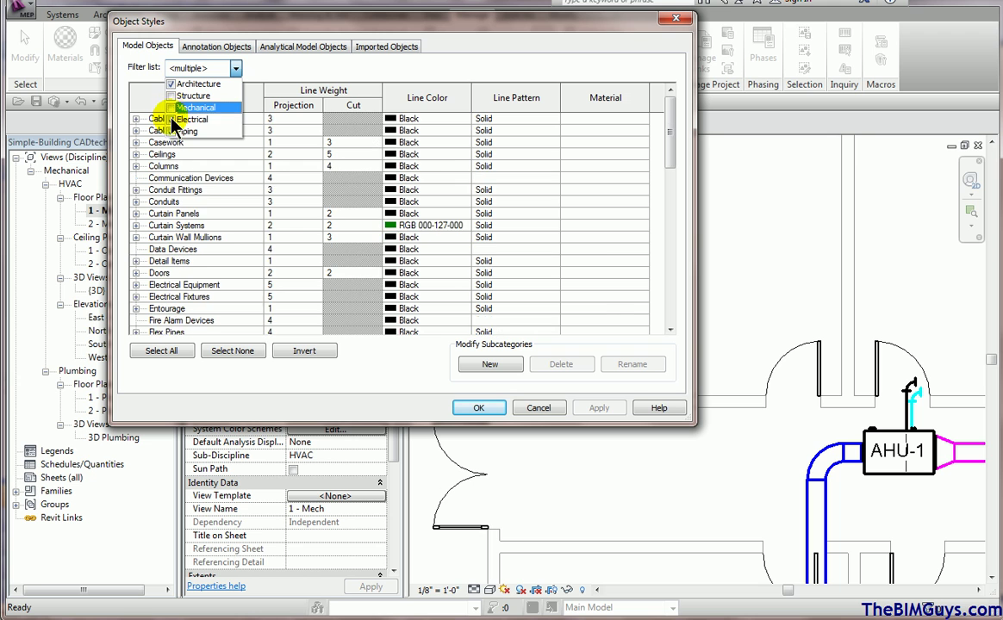
pyautogui.click(171, 118)
pyautogui.click(171, 131)
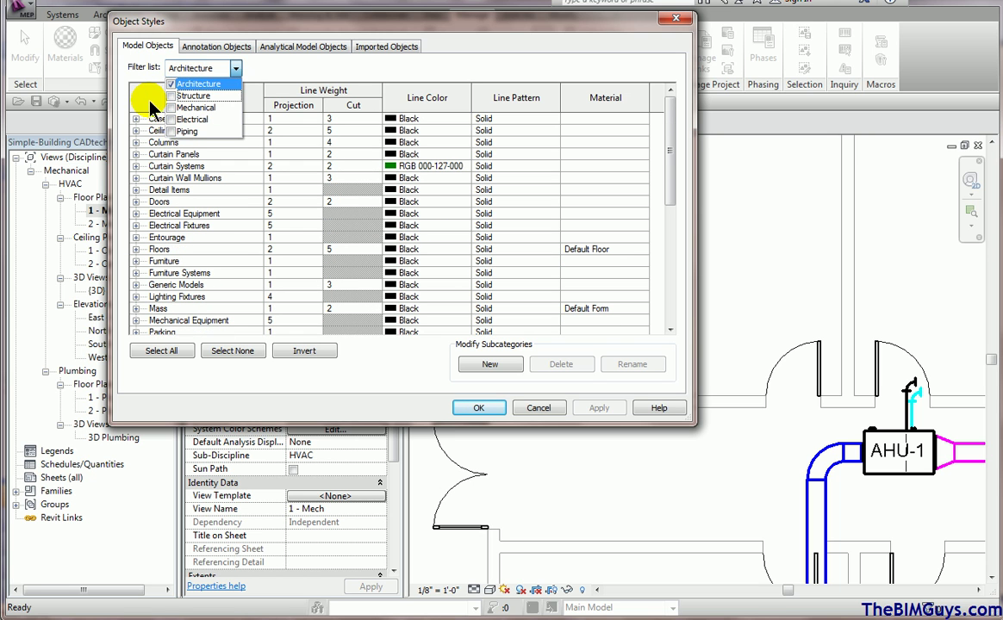
# - Set the Doors, Furniture and Columns cut and projection line weights to 1
pyautogui.click(327, 332)
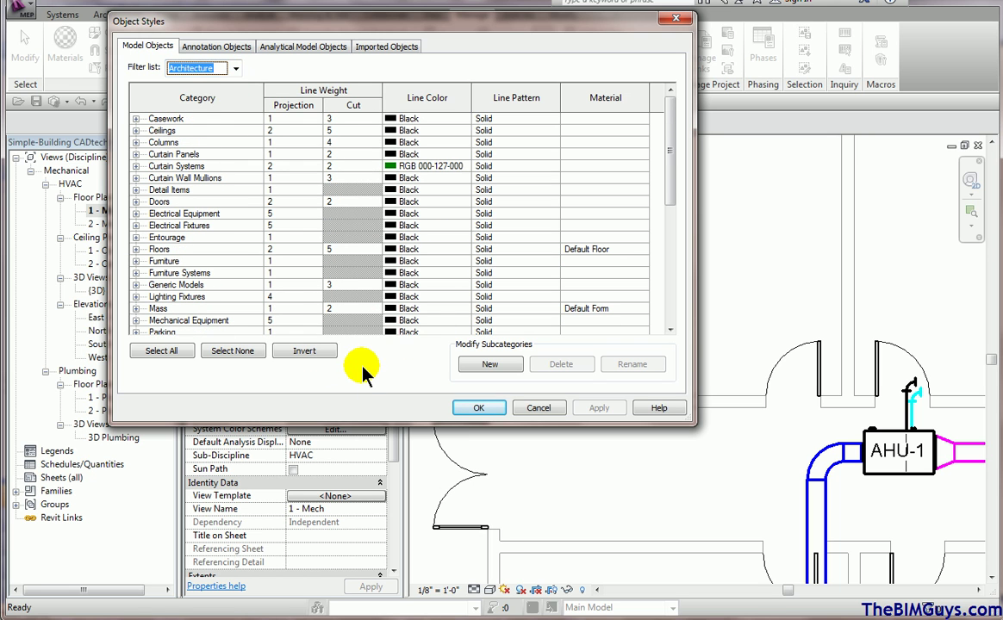
pyautogui.click(176, 203)
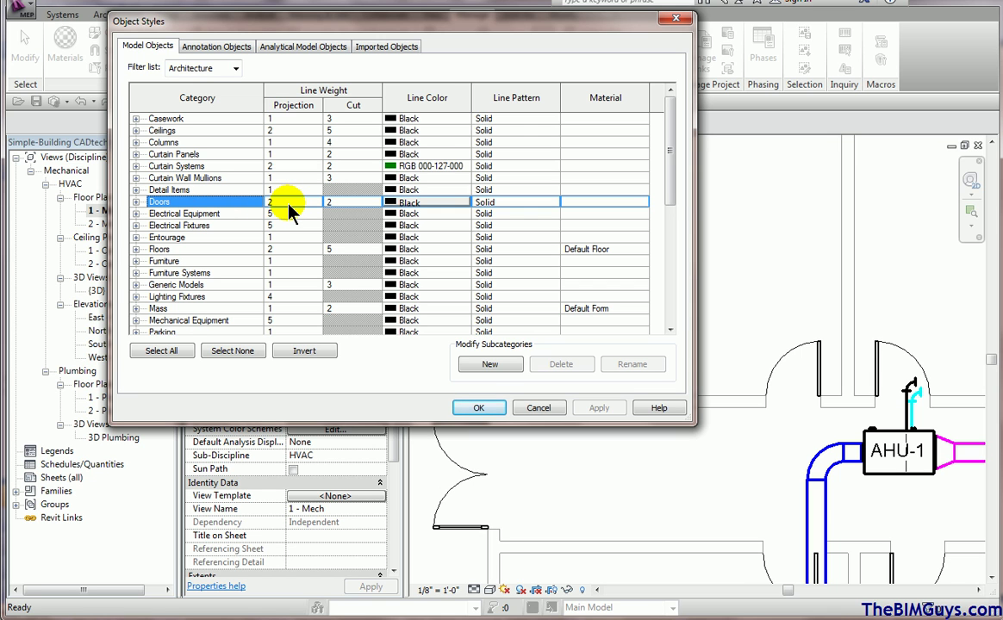
pyautogui.keyDown('ctrl'); pyautogui.click(184, 263); pyautogui.keyUp('ctrl')
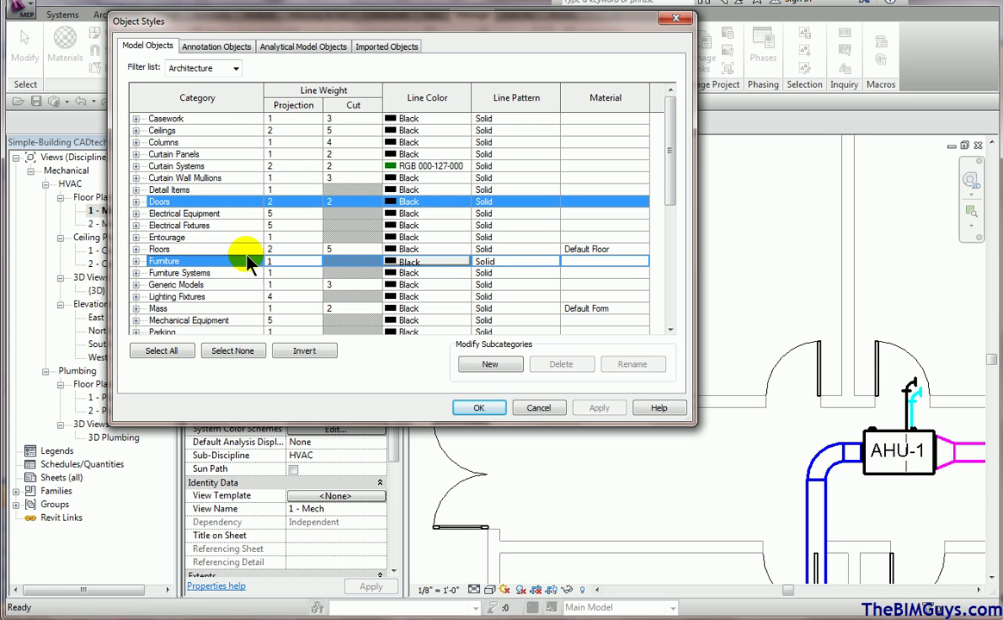
pyautogui.keyDown('ctrl'); pyautogui.click(204, 147); pyautogui.keyUp('ctrl')
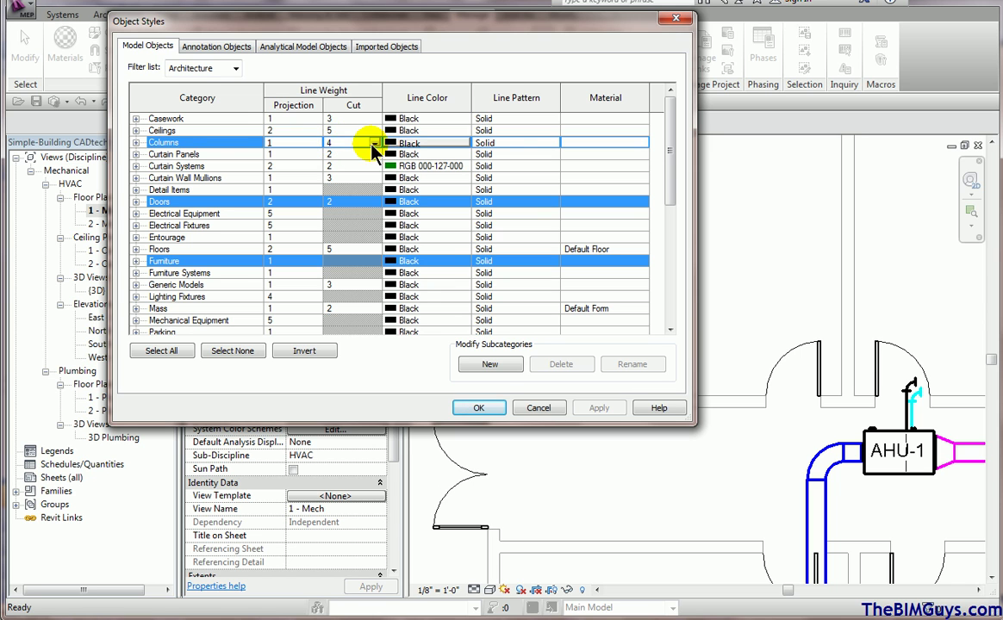
pyautogui.moveTo(349, 143); pyautogui.dragTo(317, 143)
pyautogui.write('1')
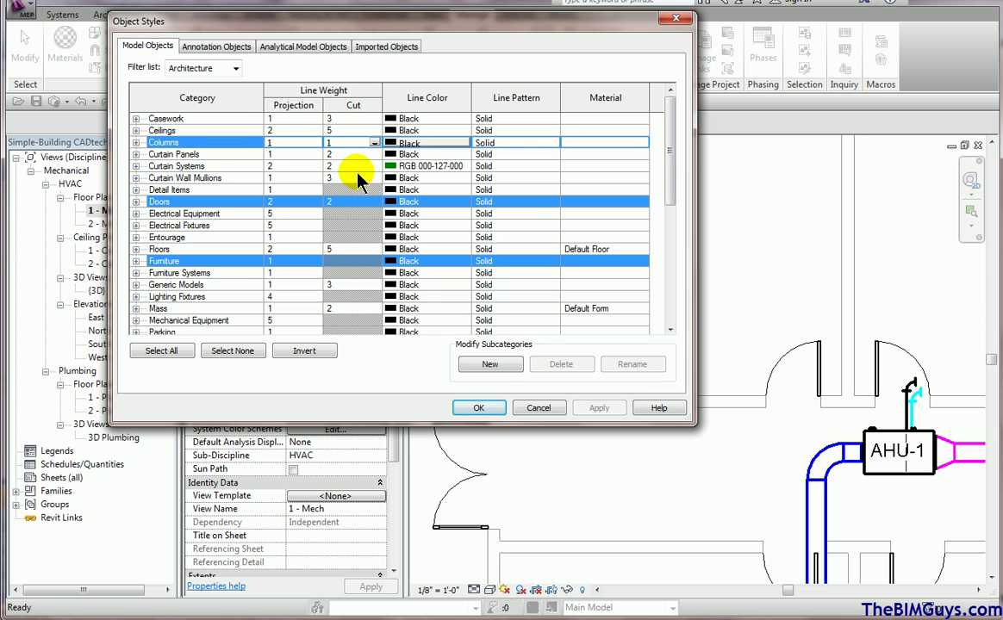
pyautogui.click(327, 201)
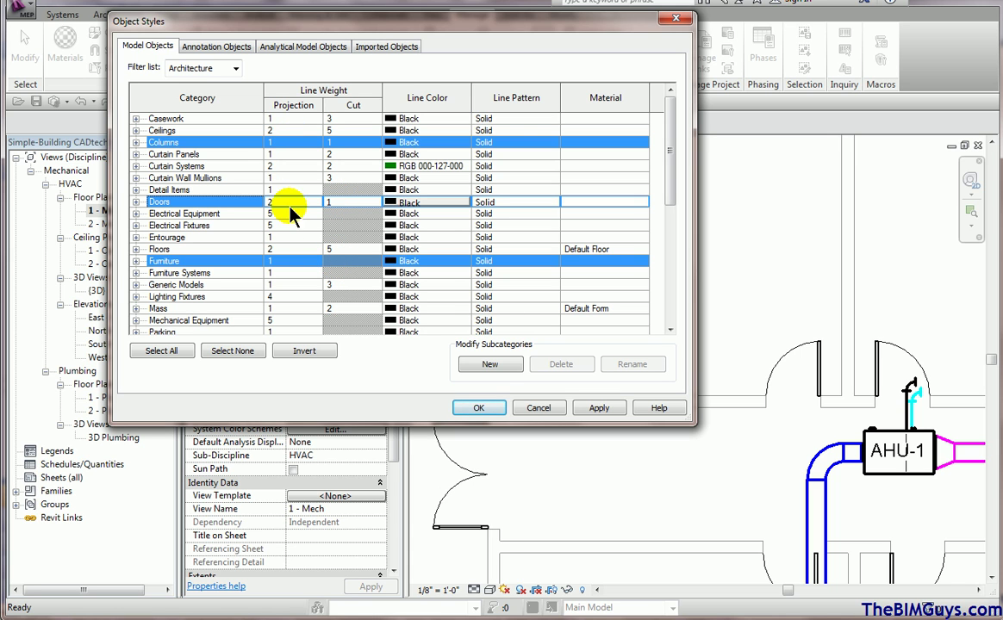
pyautogui.click(284, 262)
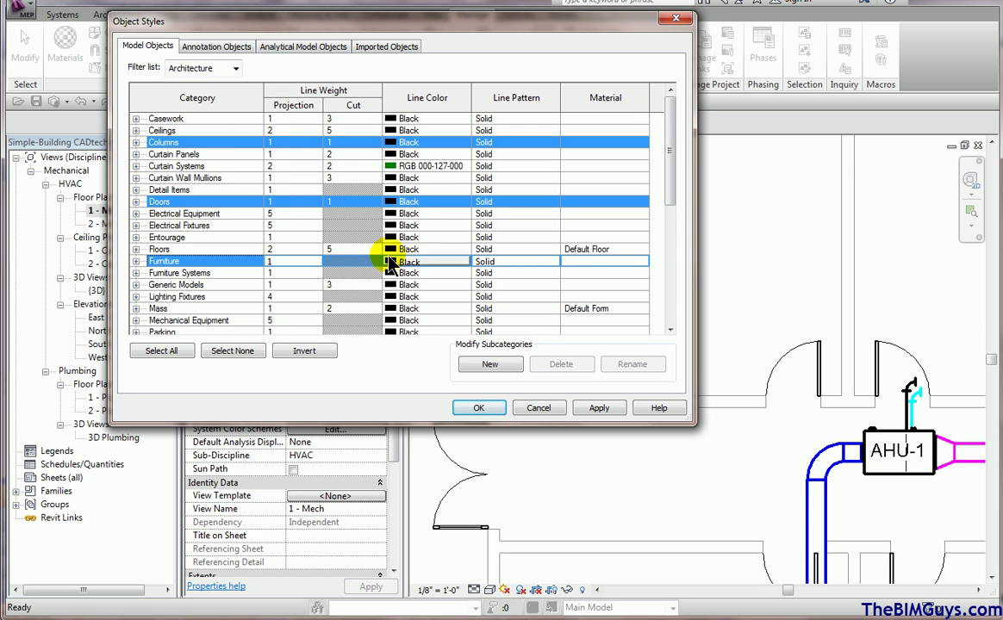
# - Set the Windows projection and cut line weights to 1 and close Object Styles
pyautogui.moveTo(670, 189); pyautogui.dragTo(648, 331)
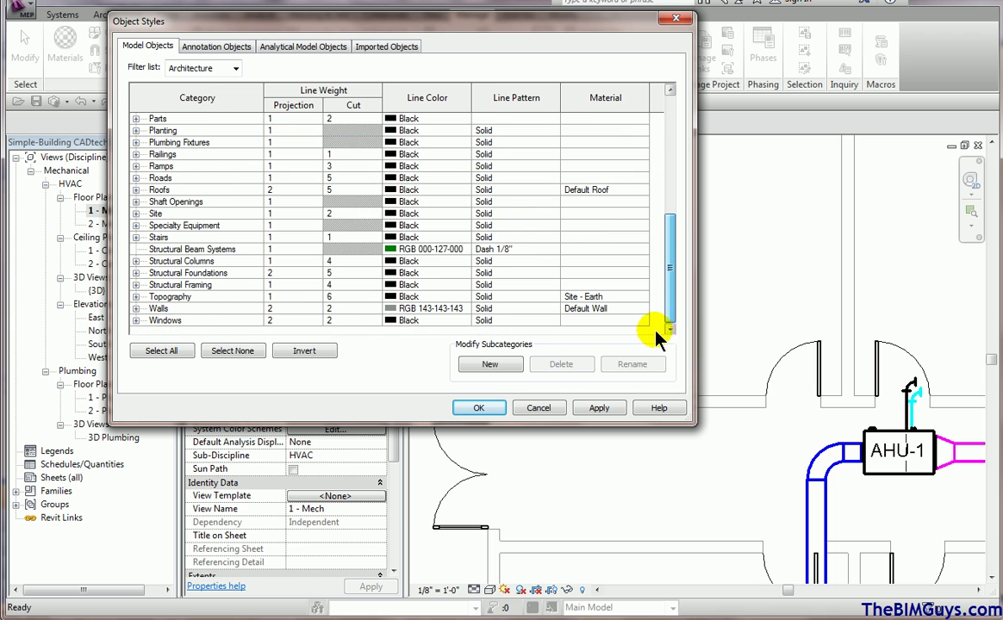
pyautogui.click(284, 321)
pyautogui.write('1')
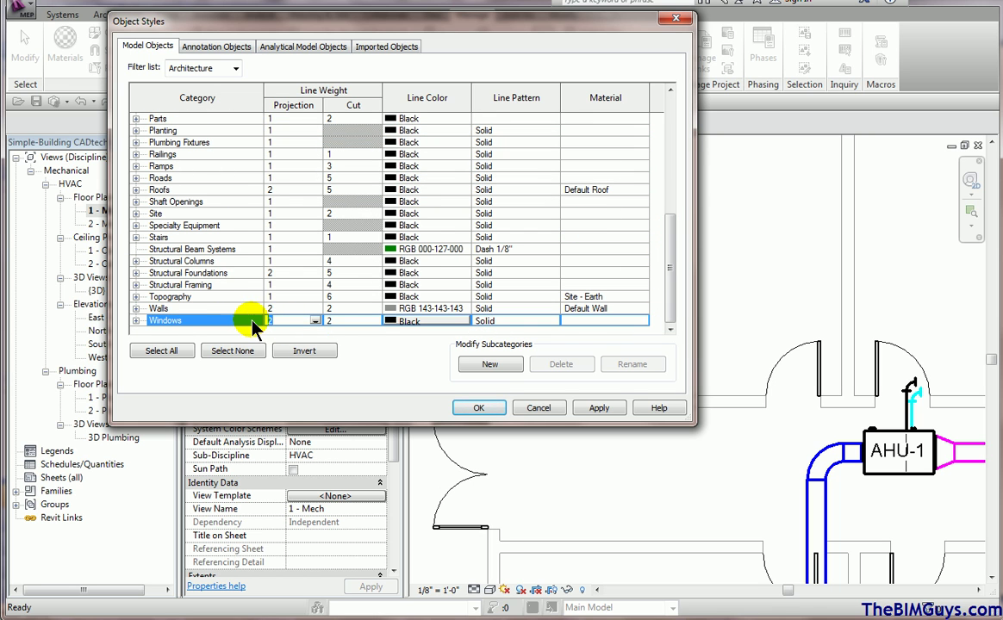
pyautogui.click(328, 320)
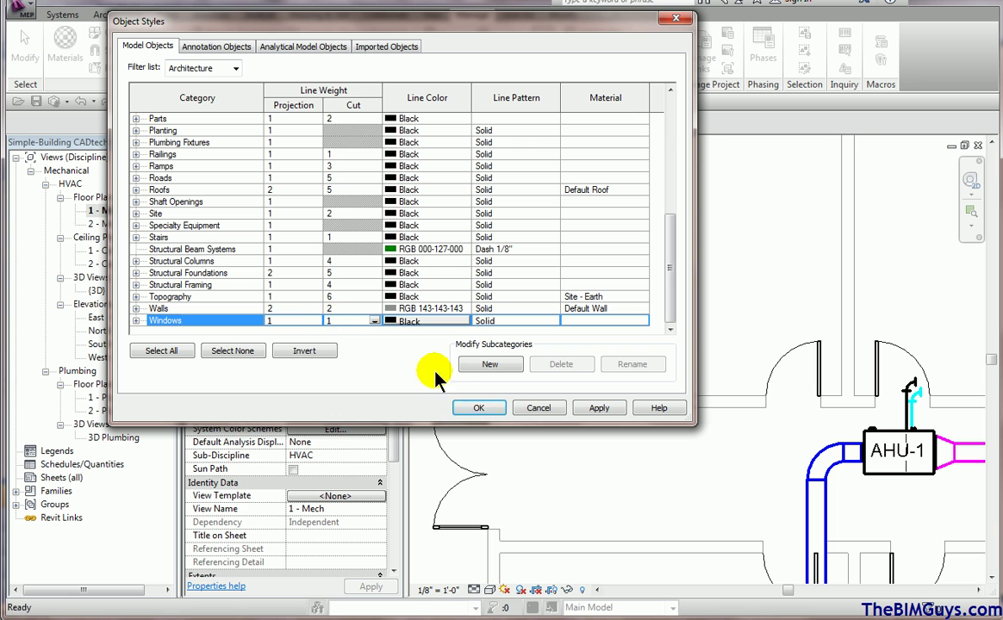
pyautogui.click(480, 409)
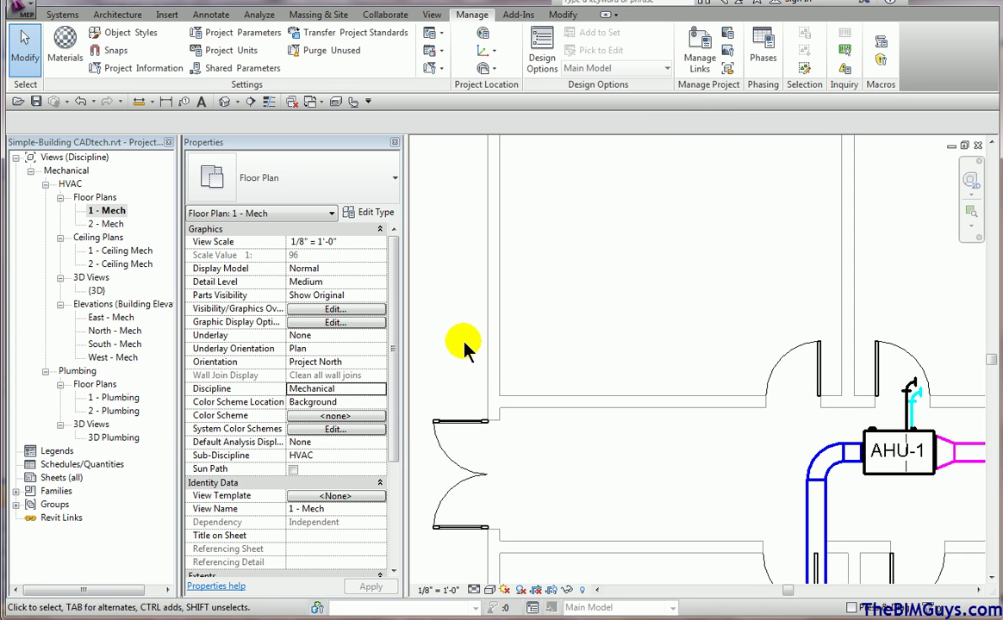
pyautogui.press('v')
pyautogui.press('g')
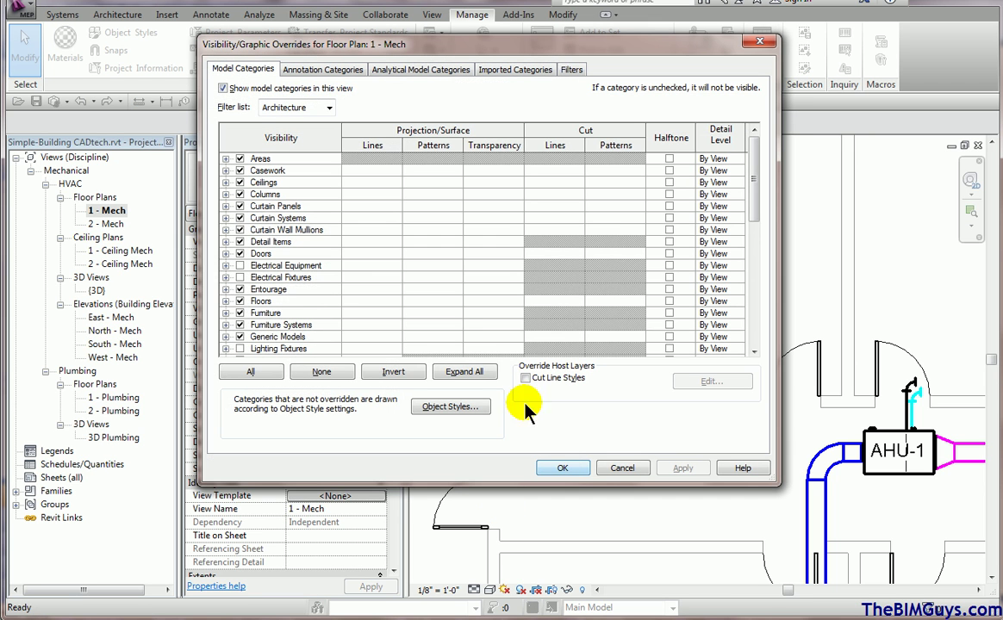
pyautogui.moveTo(754, 193); pyautogui.dragTo(756, 358)
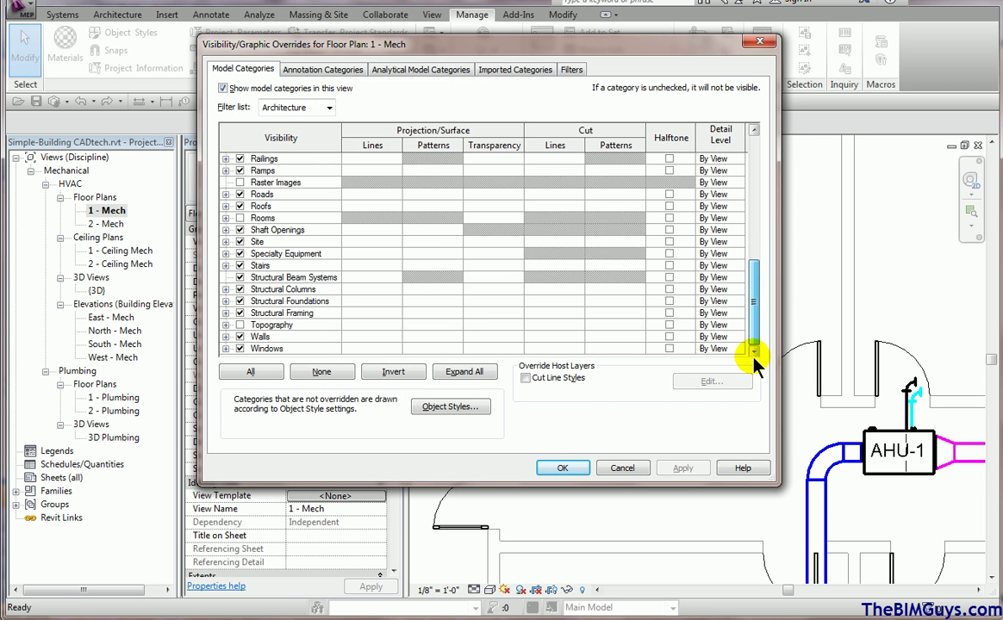
pyautogui.click(225, 338)
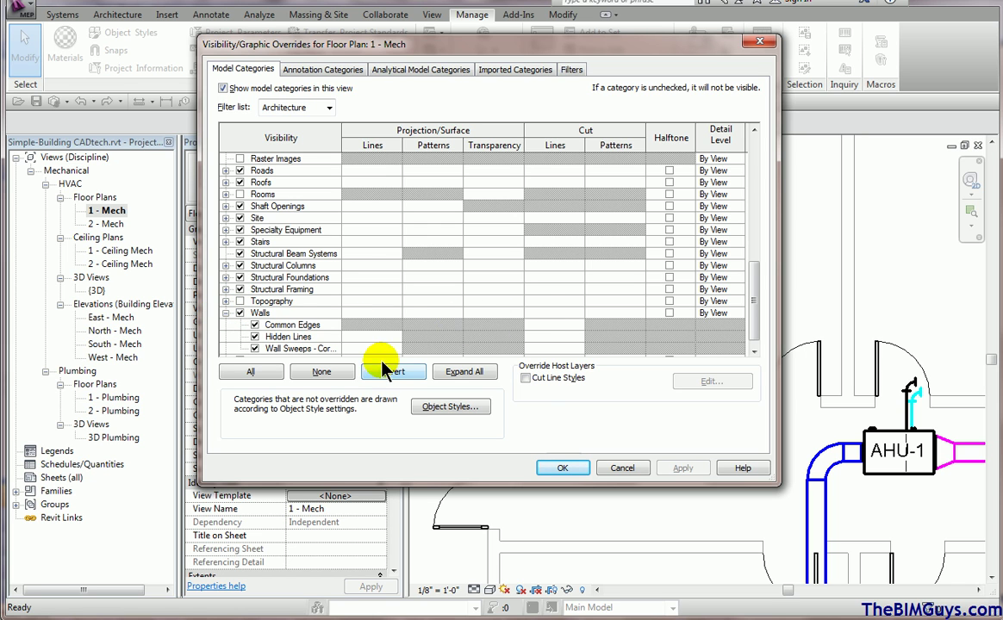
pyautogui.click(549, 328)
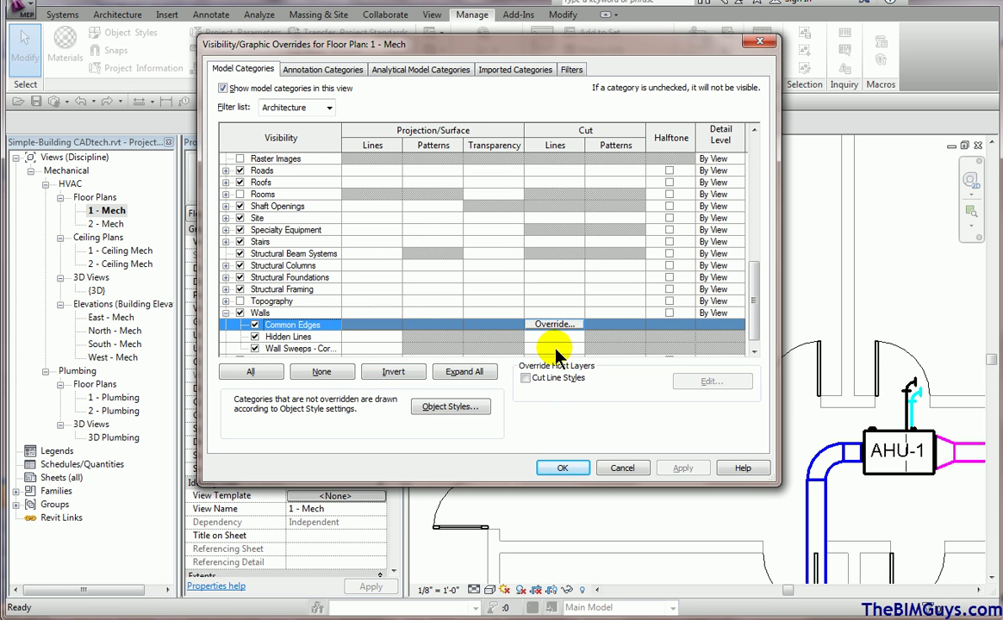
pyautogui.click(637, 467)
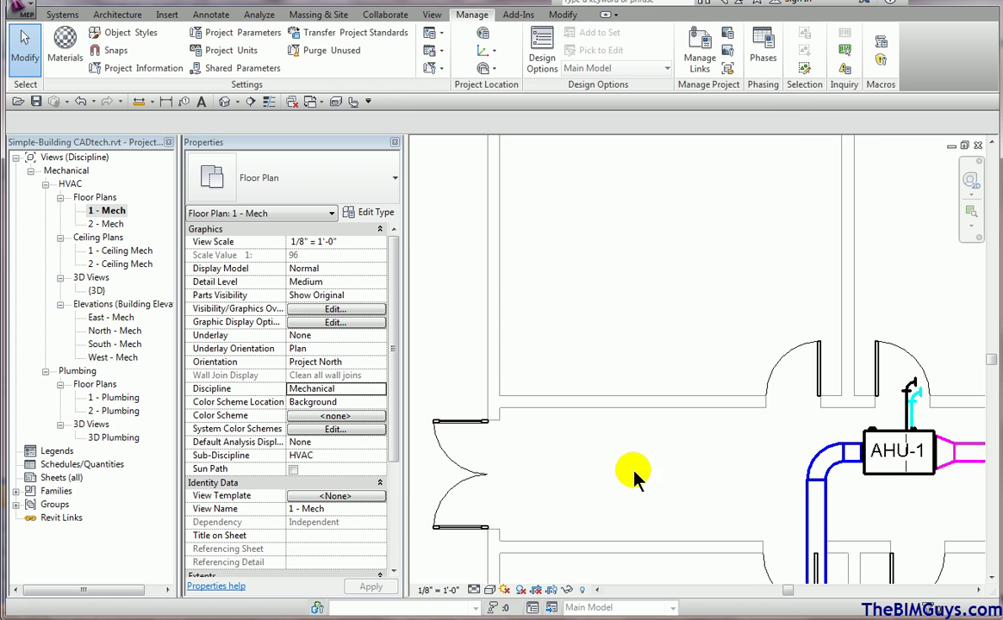
# - Give Walls through Wall Sweeps the line colour RGB 089-089-089 (Lum 84) in Object Styles
pyautogui.click(129, 32)
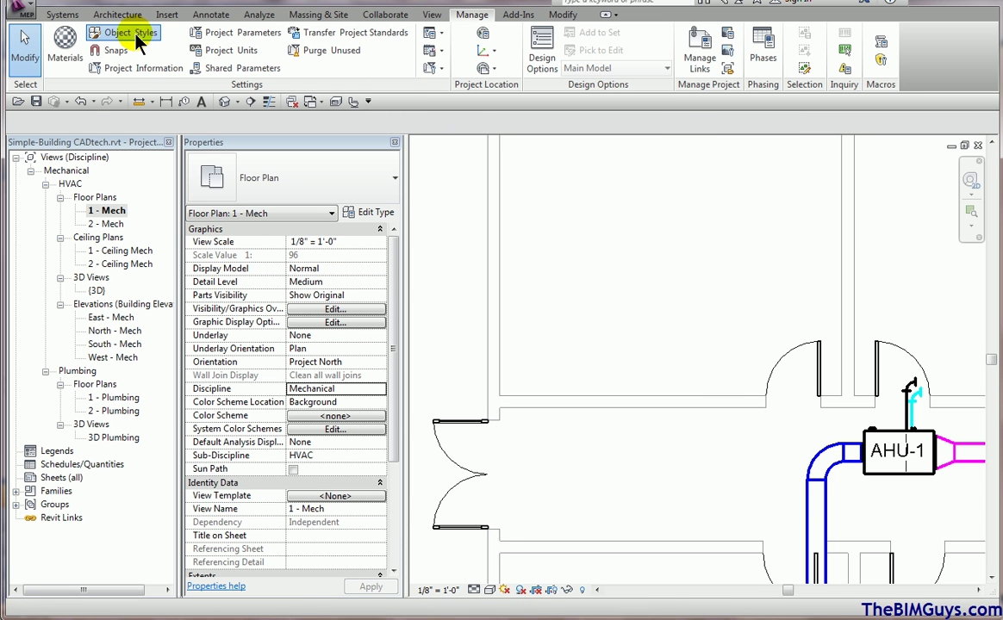
pyautogui.moveTo(669, 168); pyautogui.dragTo(681, 338)
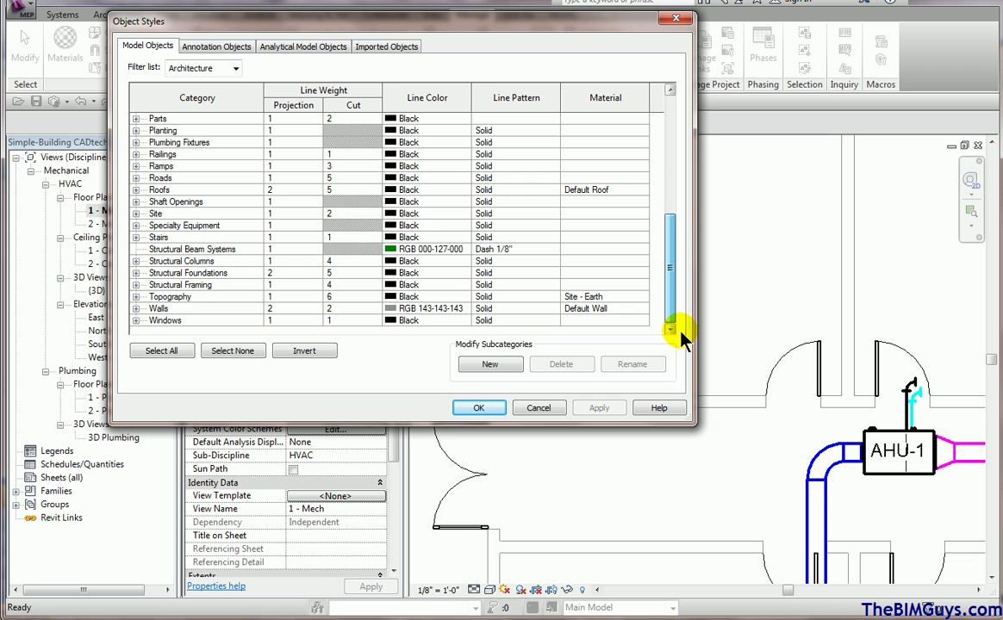
pyautogui.click(135, 309)
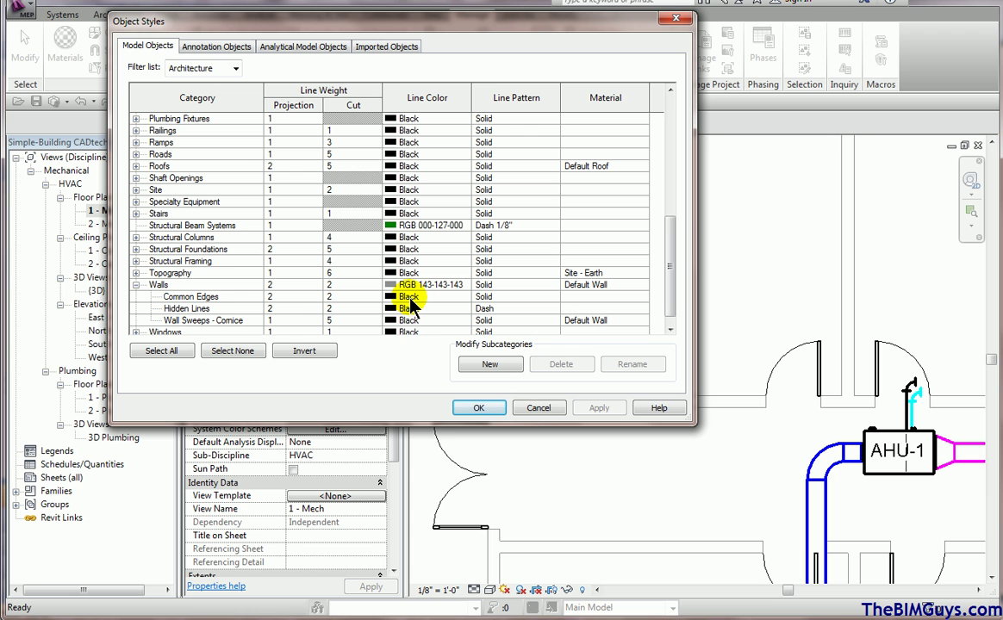
pyautogui.click(199, 285)
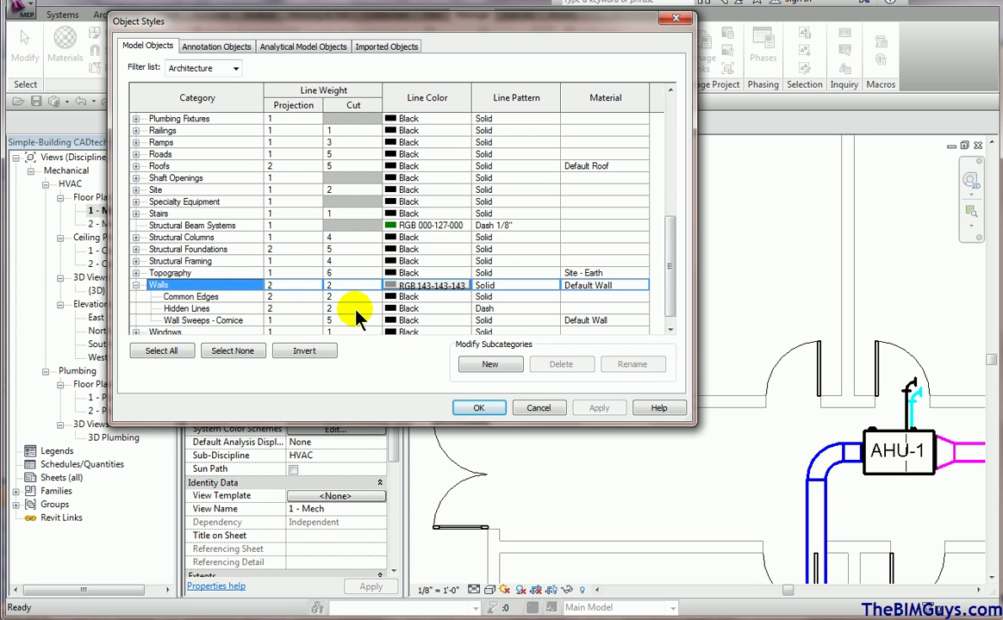
pyautogui.keyDown('shift'); pyautogui.click(398, 323); pyautogui.keyUp('shift')
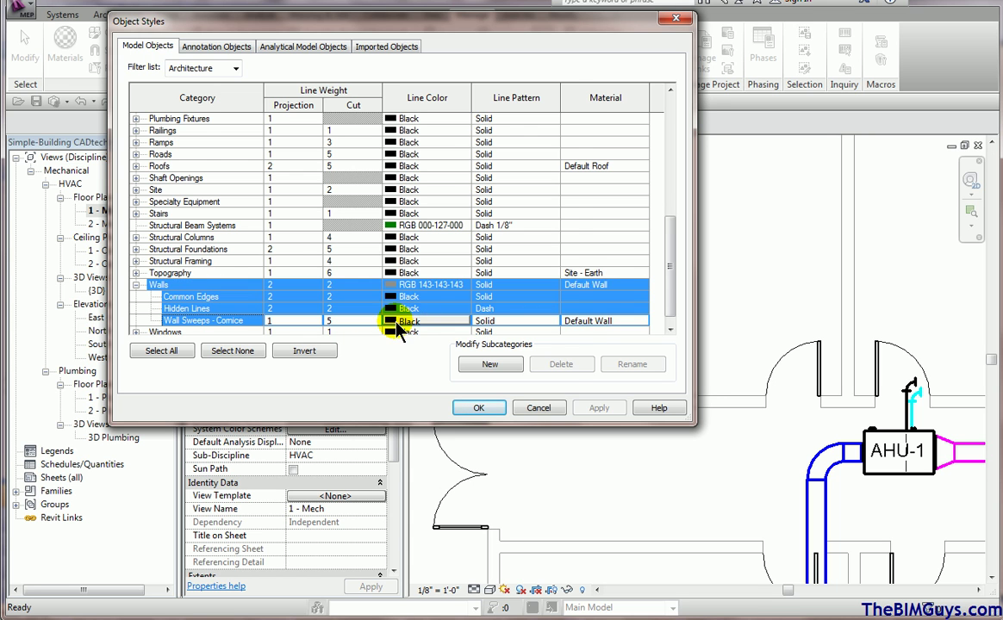
pyautogui.click(396, 322)
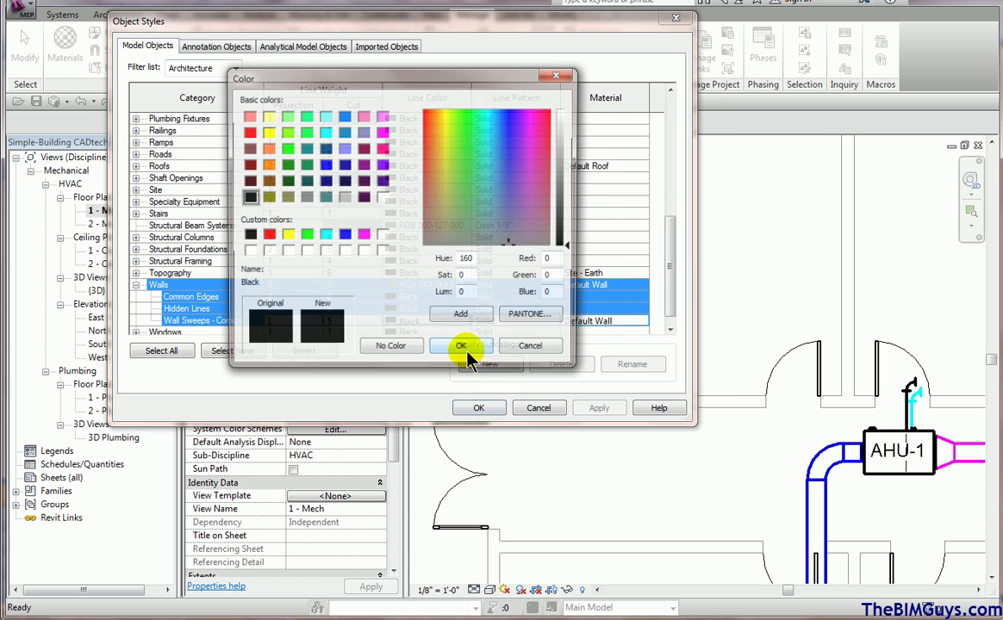
pyautogui.click(568, 199)
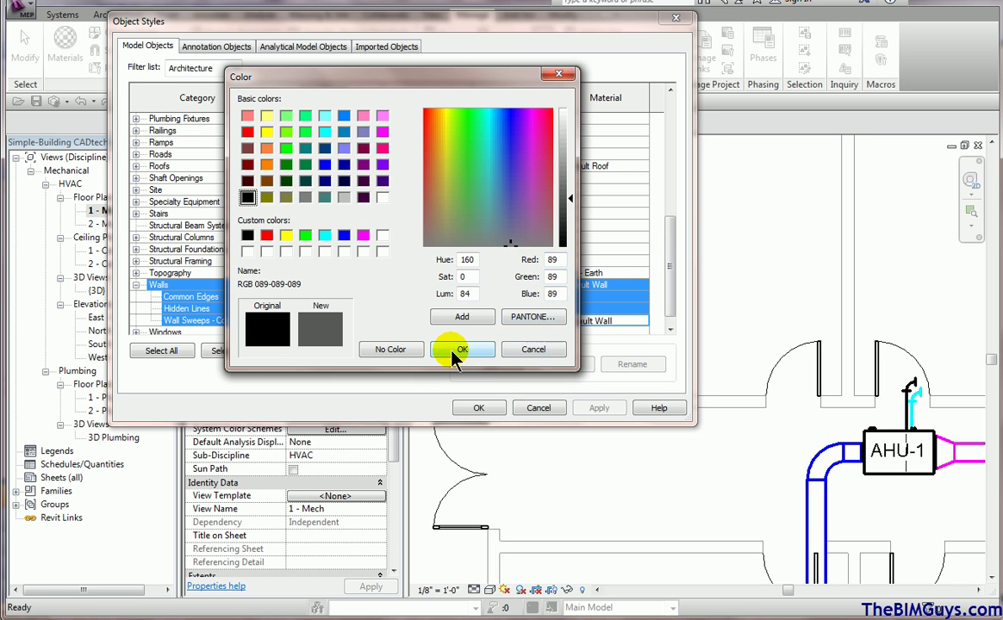
pyautogui.click(461, 349)
pyautogui.click(479, 408)
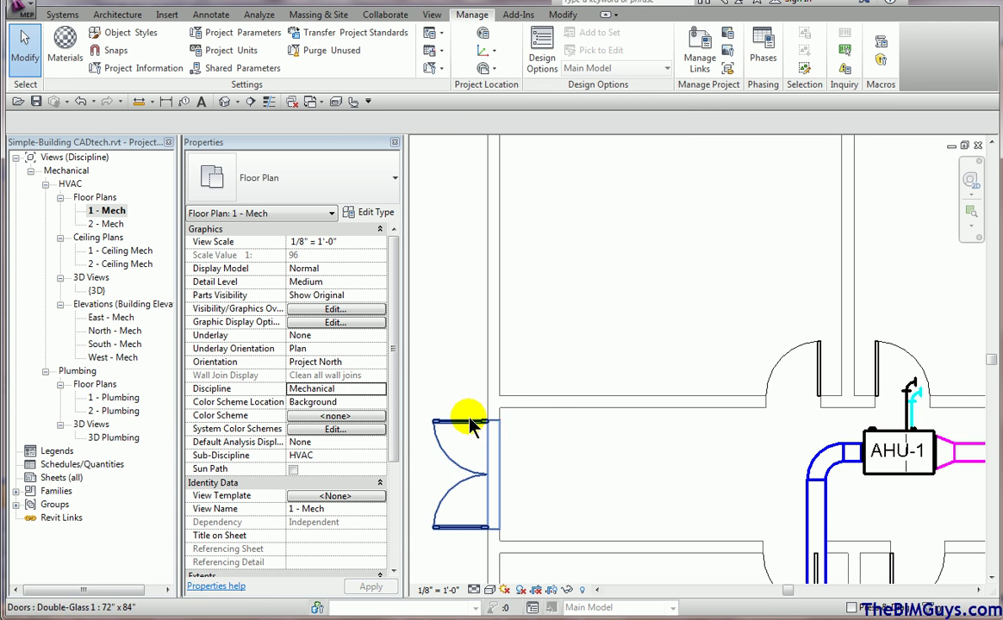
# - Open the view's Visibility/Graphic overrides with VG and close them unchanged
pyautogui.scroll(3, 464, 439)
pyautogui.scroll(1, 463, 439)
pyautogui.scroll(-5, 464, 440)
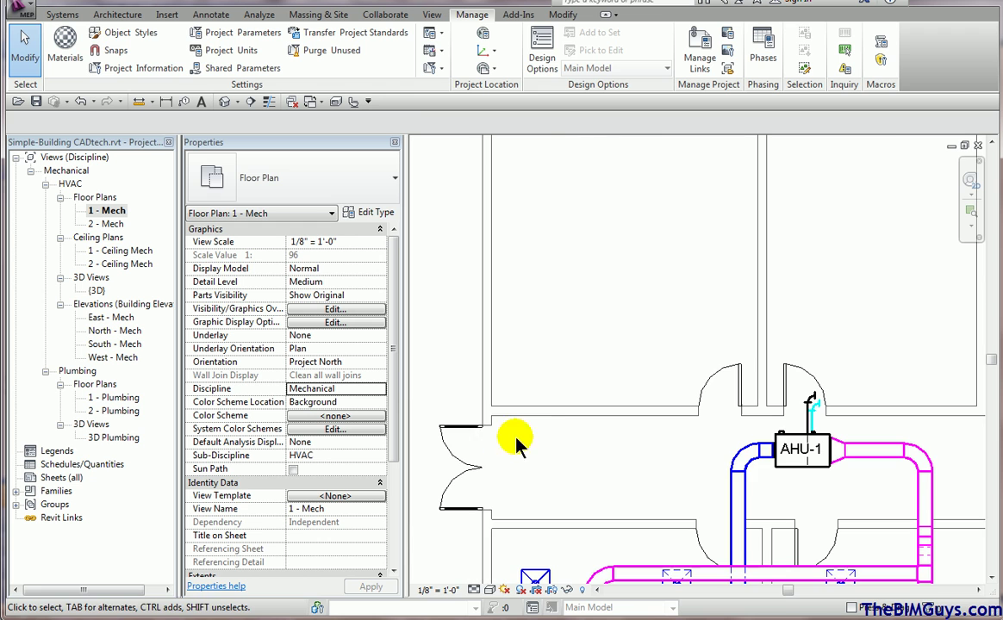
pyautogui.press('v')
pyautogui.press('g')
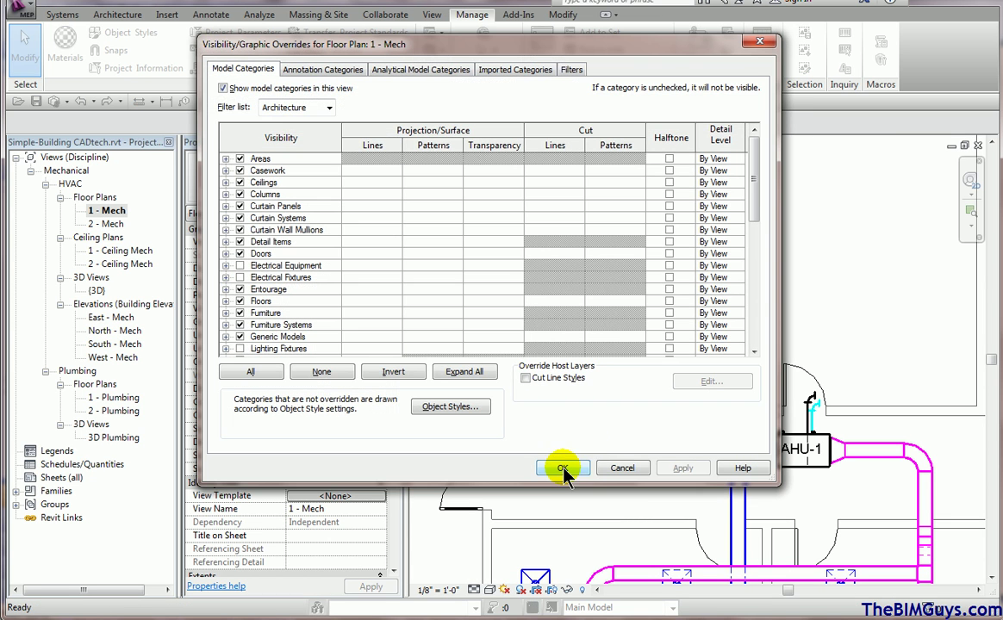
pyautogui.click(624, 468)
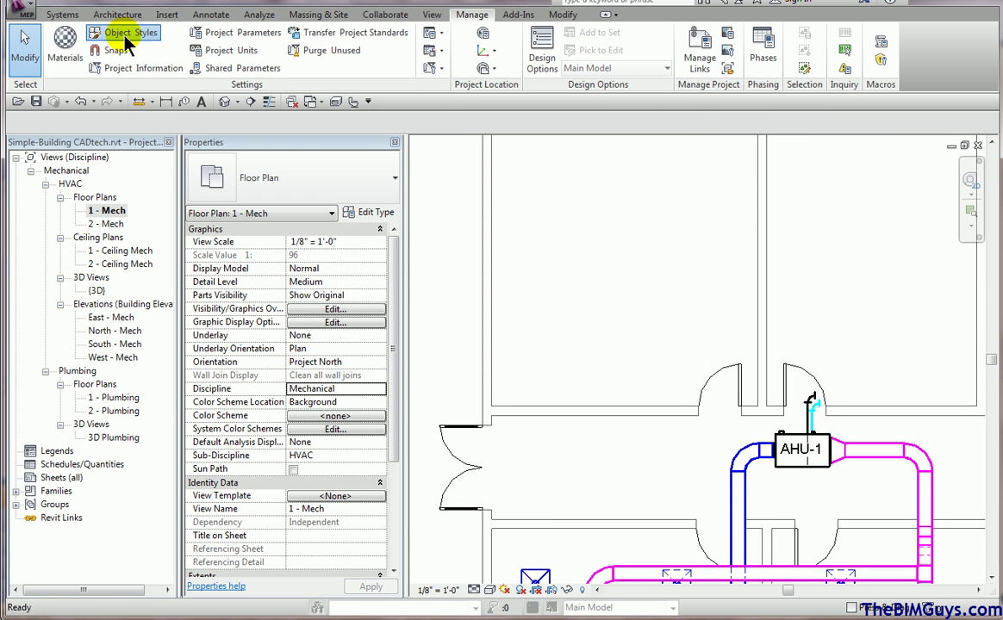
# - In Object Styles, set Doors and all subcategories through Plan Swing to line color RGB 058-058-058
pyautogui.click(128, 34)
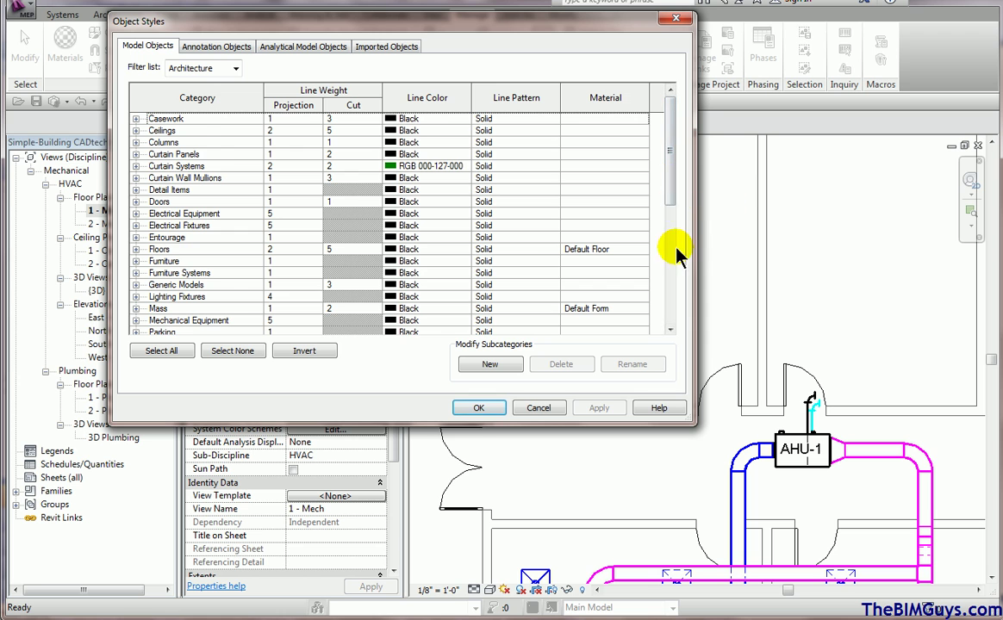
pyautogui.moveTo(671, 197); pyautogui.dragTo(693, 345)
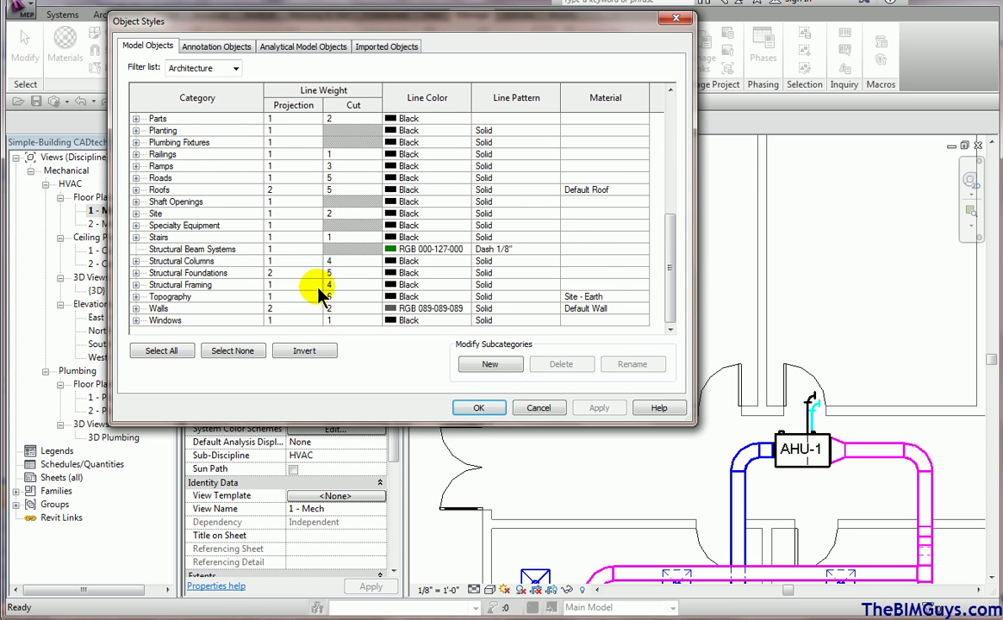
pyautogui.moveTo(665, 273); pyautogui.dragTo(662, 154)
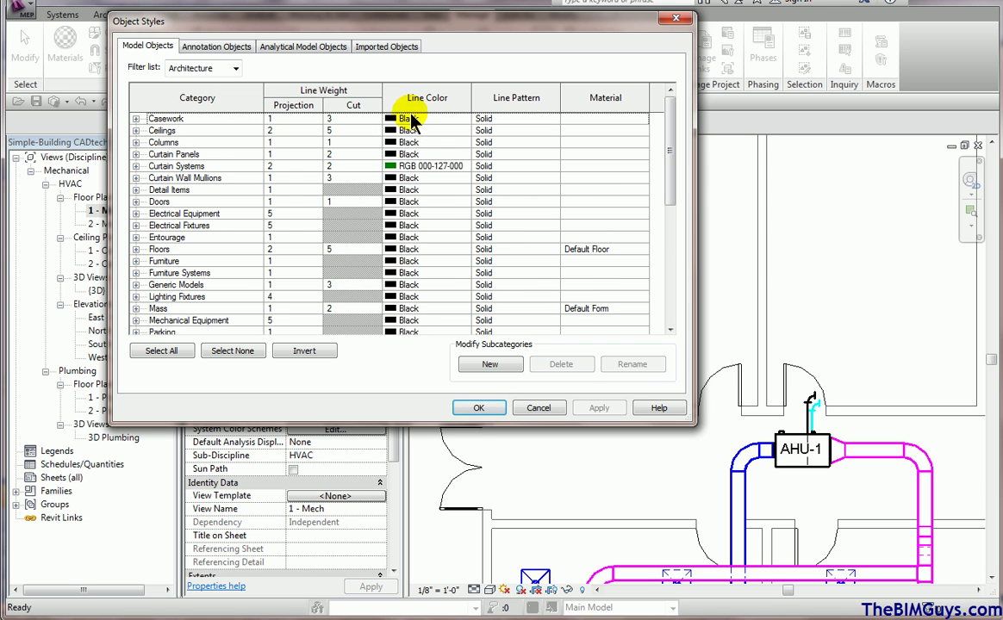
pyautogui.click(135, 201)
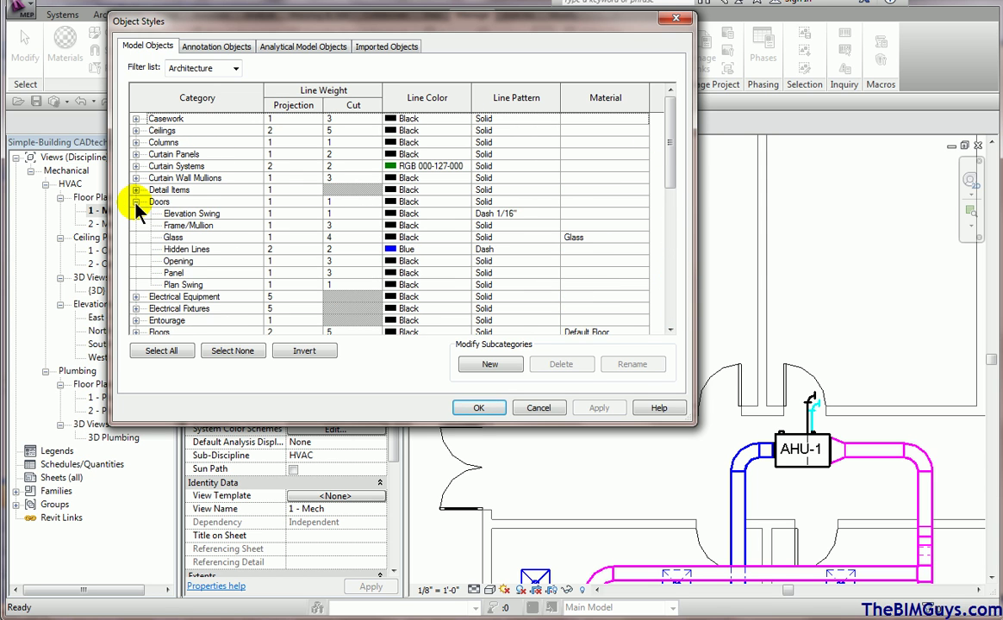
pyautogui.click(192, 203)
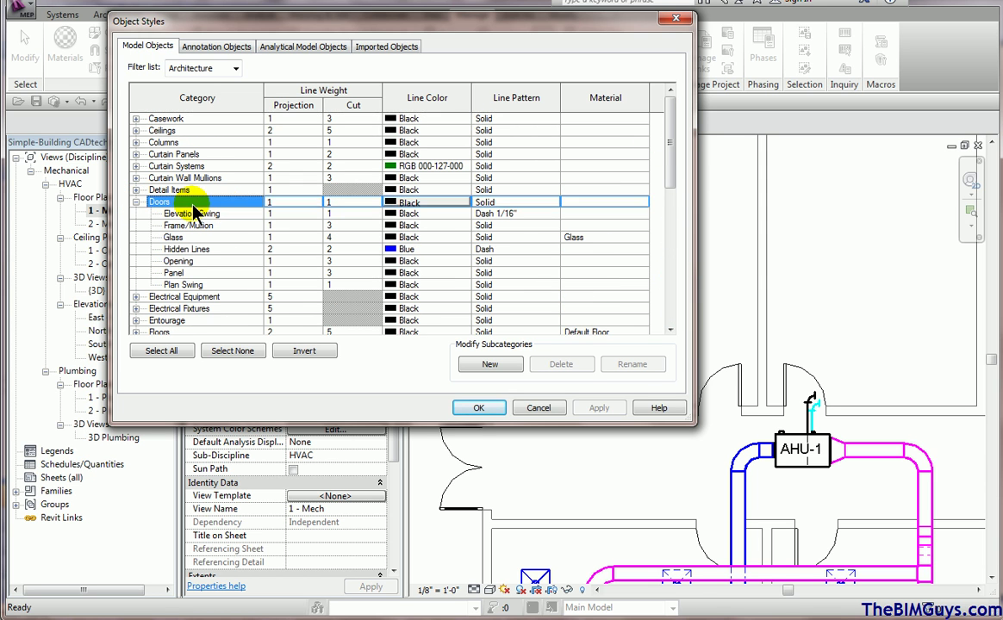
pyautogui.keyDown('shift'); pyautogui.click(189, 286); pyautogui.keyUp('shift')
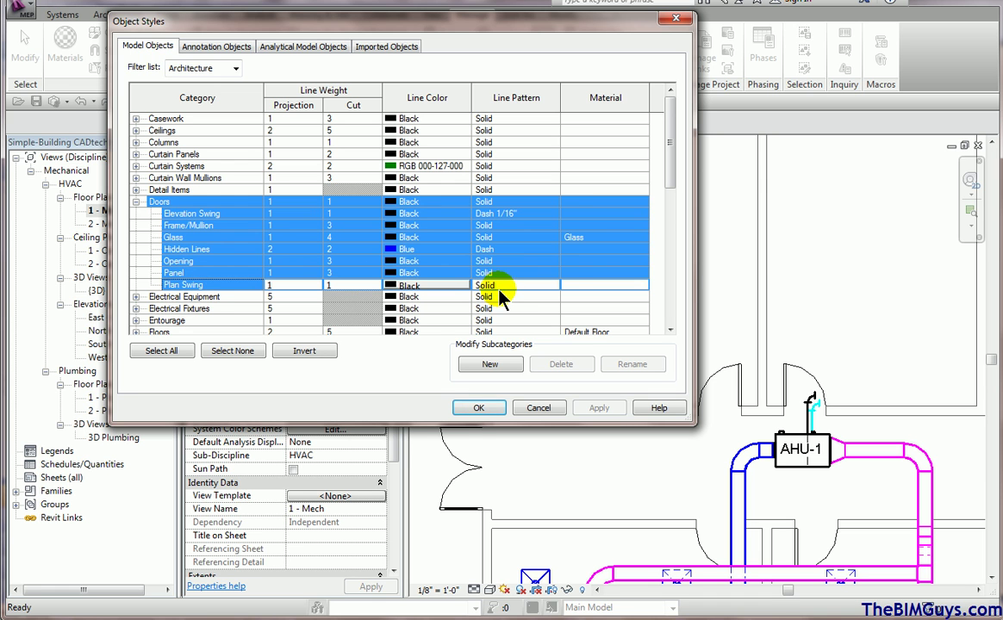
pyautogui.click(454, 285)
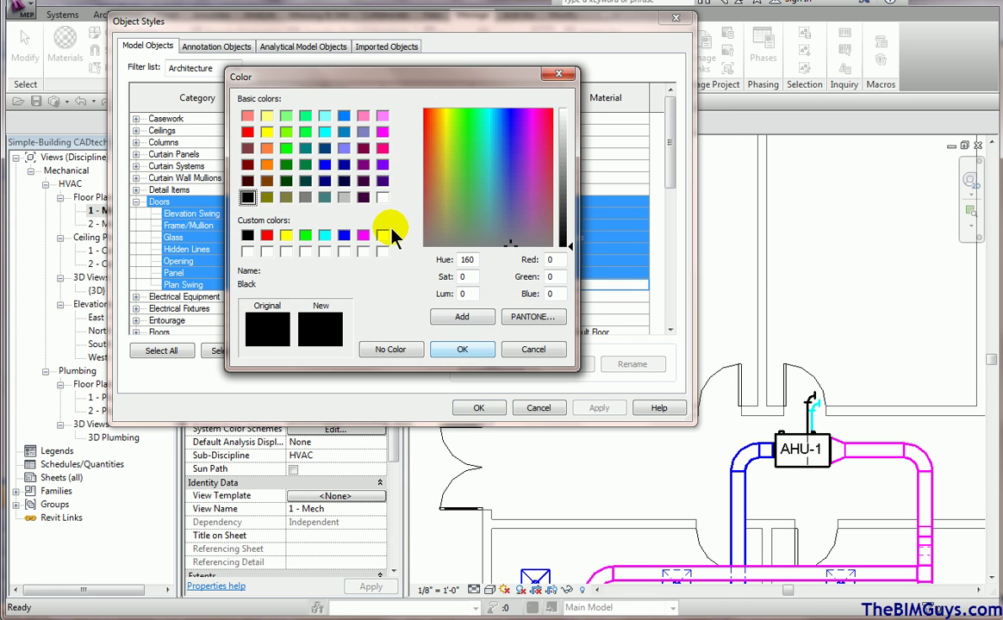
pyautogui.click(563, 215)
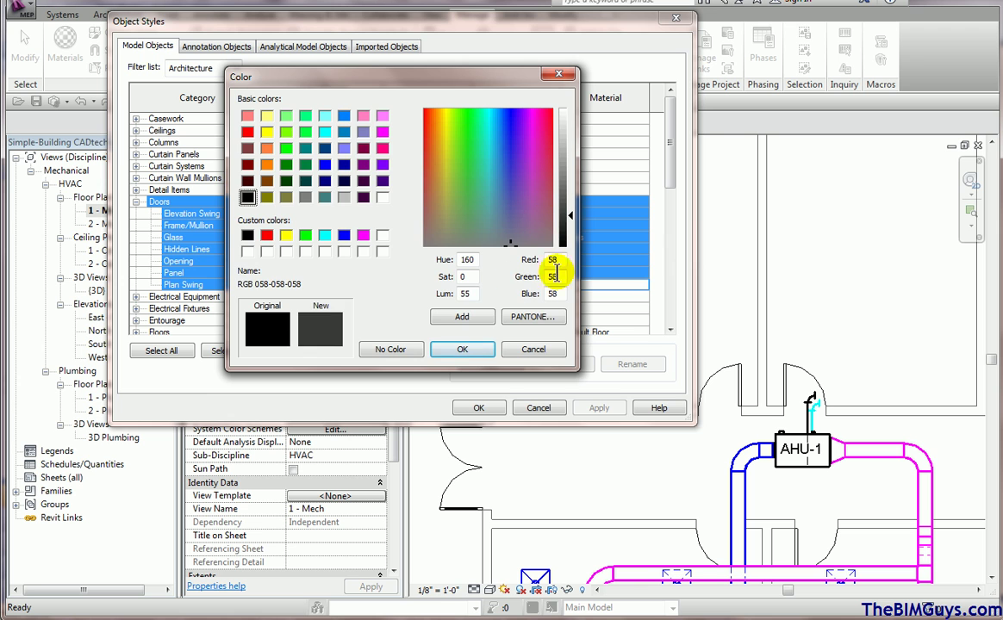
pyautogui.click(461, 349)
pyautogui.click(480, 407)
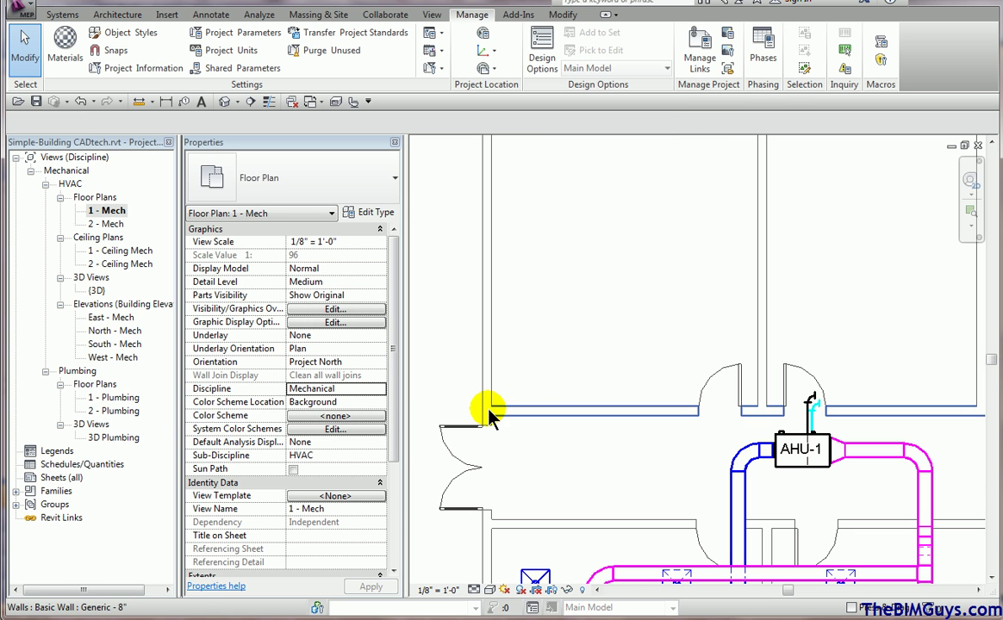
# - Zoom and pan the 1 - Mech plan to check the grey doors
pyautogui.scroll(3, 558, 448)
pyautogui.scroll(-1, 681, 435)
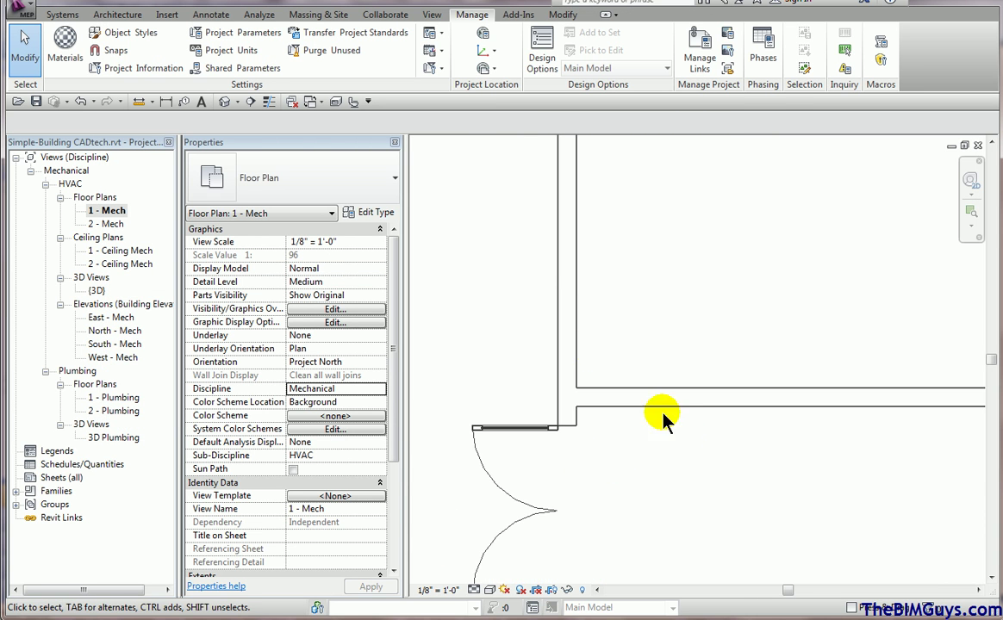
pyautogui.moveTo(732, 347); pyautogui.dragTo(615, 347, button='middle')
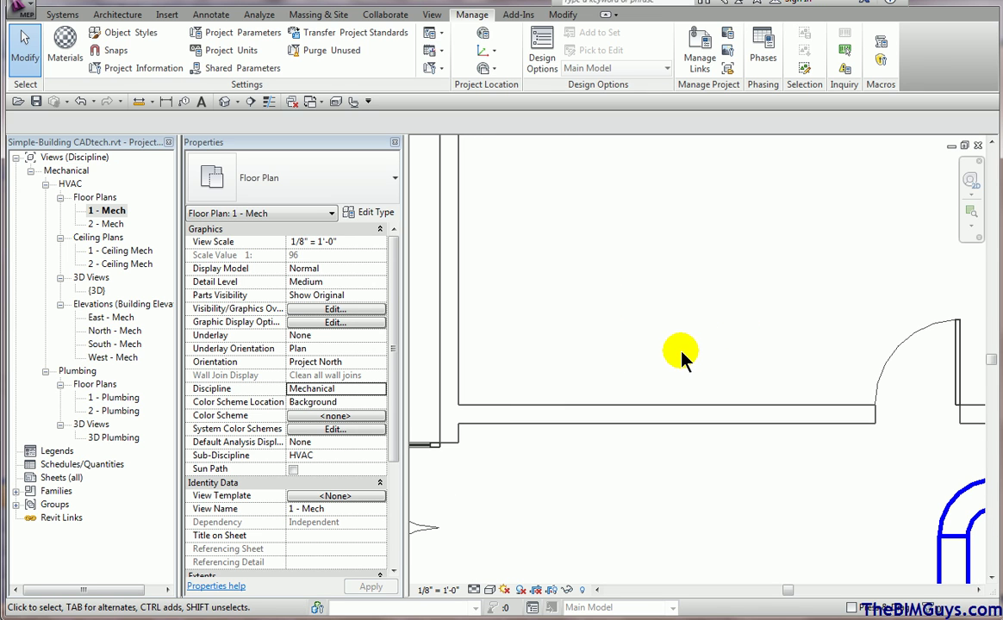
pyautogui.scroll(-2, 678, 353)
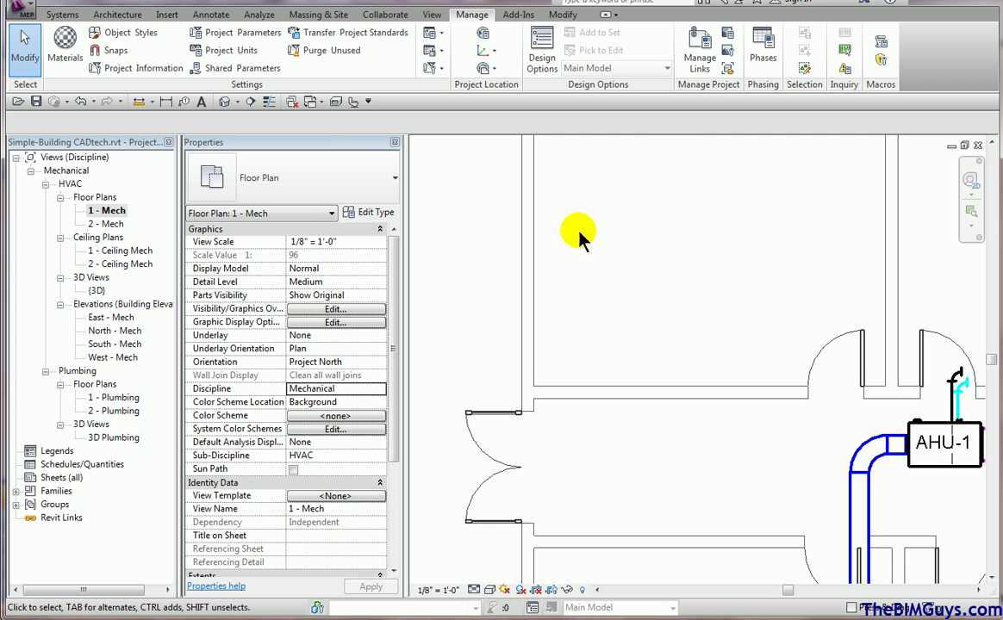
# - In Object Styles, give Doors and all subcategories through Plan Swing a cut line weight of 1
pyautogui.click(122, 37)
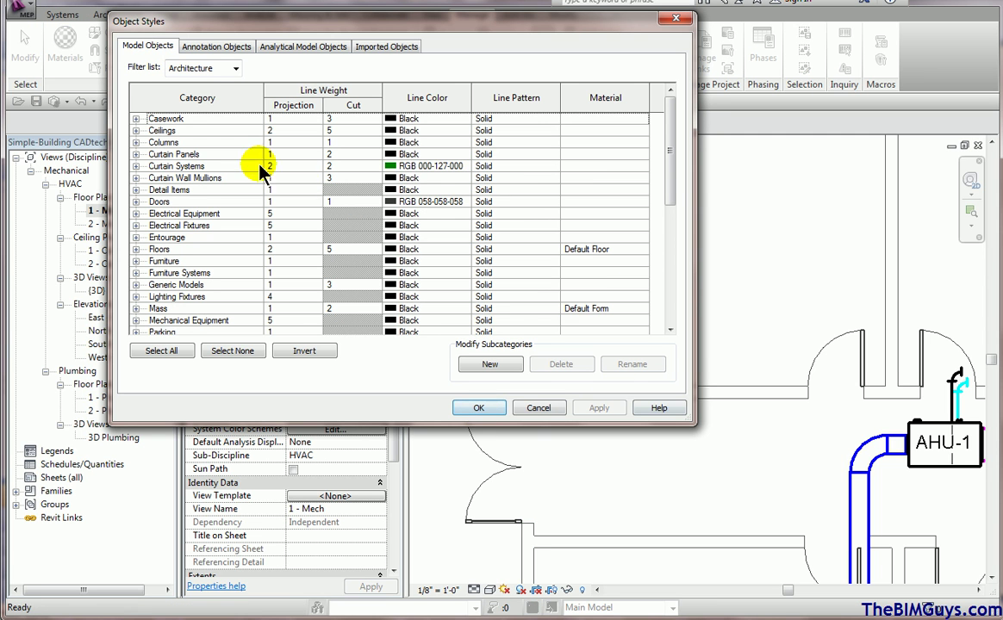
pyautogui.click(135, 202)
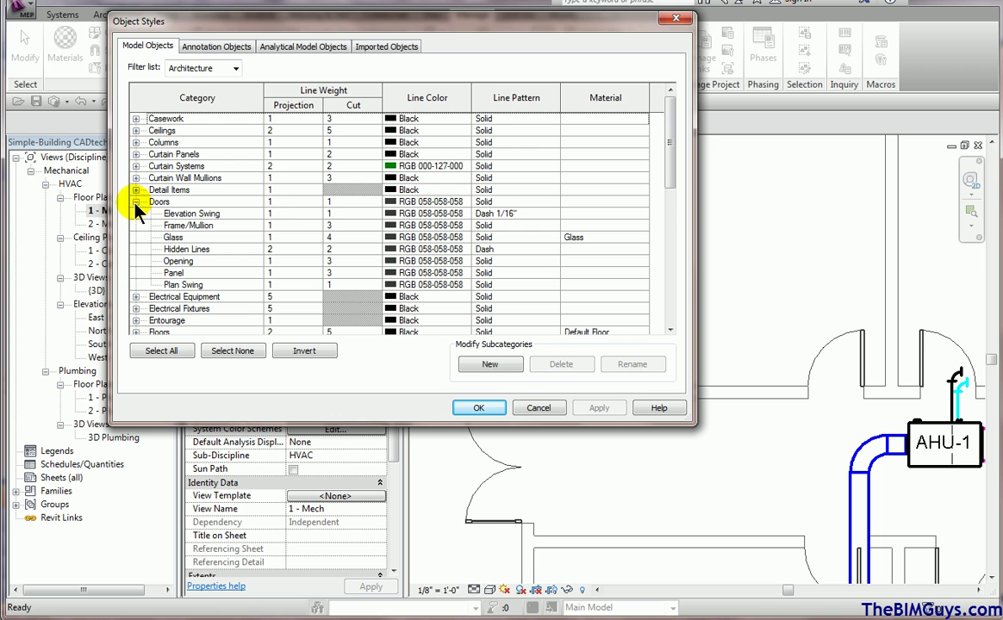
pyautogui.click(339, 201)
pyautogui.keyDown('shift'); pyautogui.click(353, 285); pyautogui.keyUp('shift')
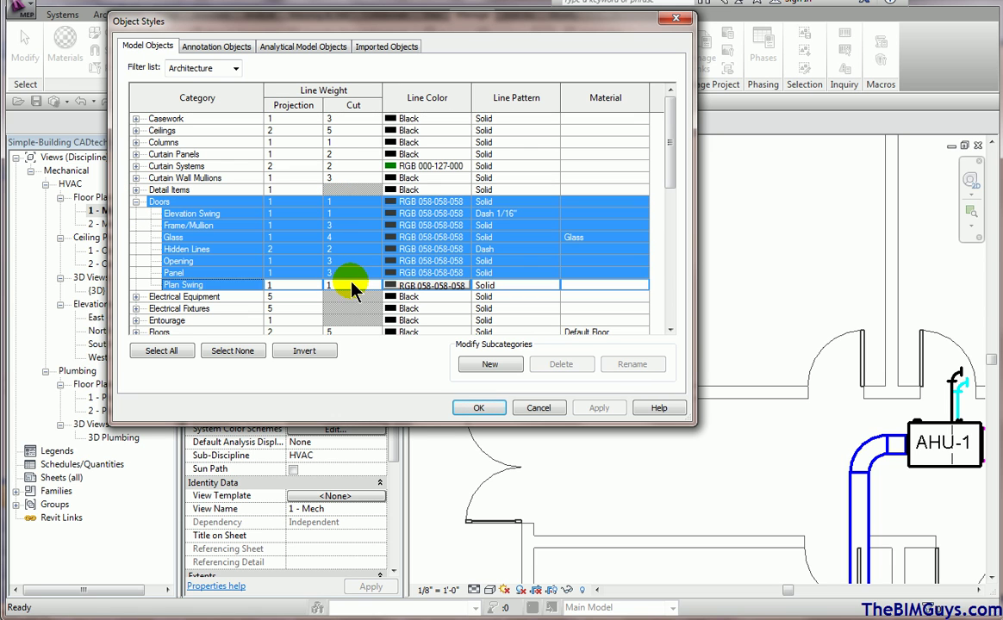
pyautogui.click(336, 216)
pyautogui.click(337, 226)
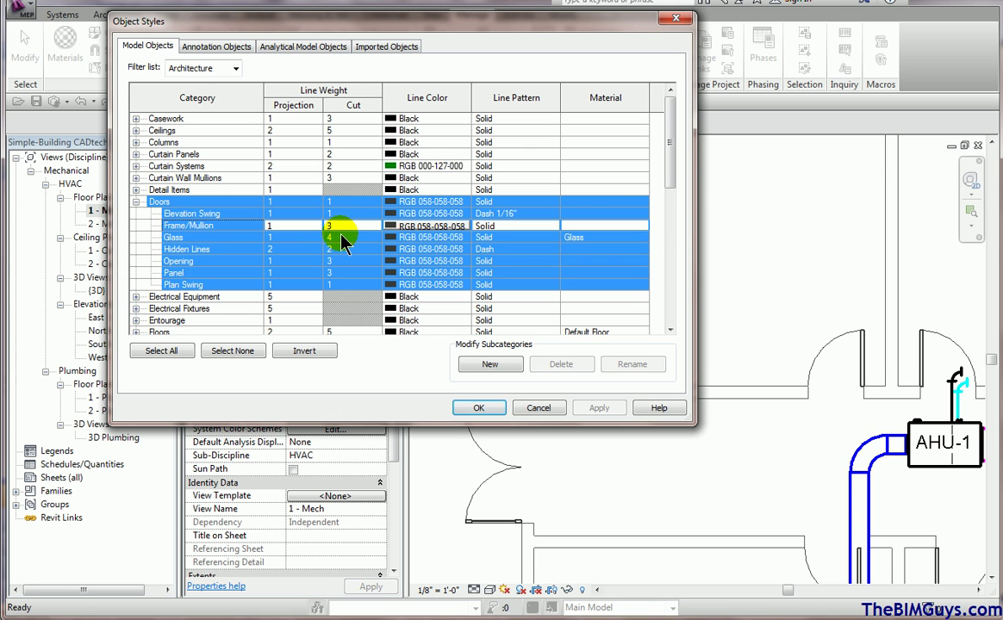
pyautogui.write('1')
pyautogui.click(340, 238)
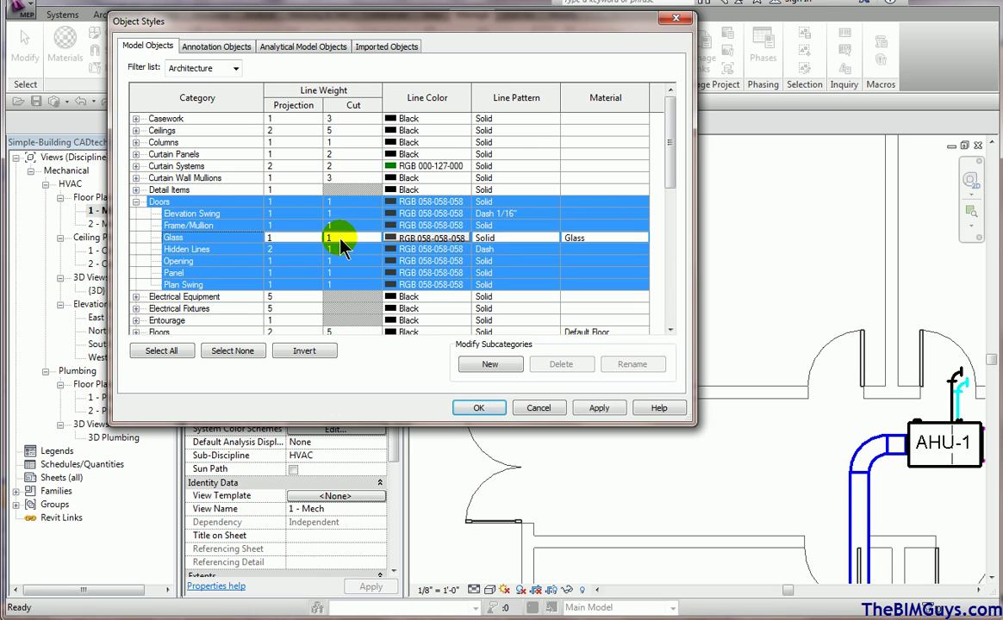
pyautogui.click(285, 251)
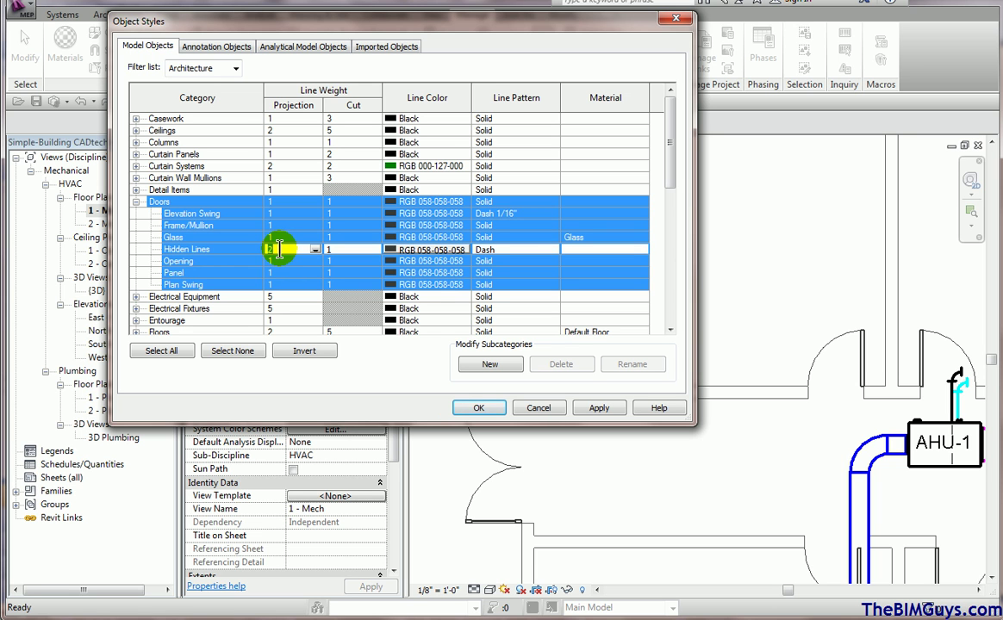
pyautogui.click(483, 406)
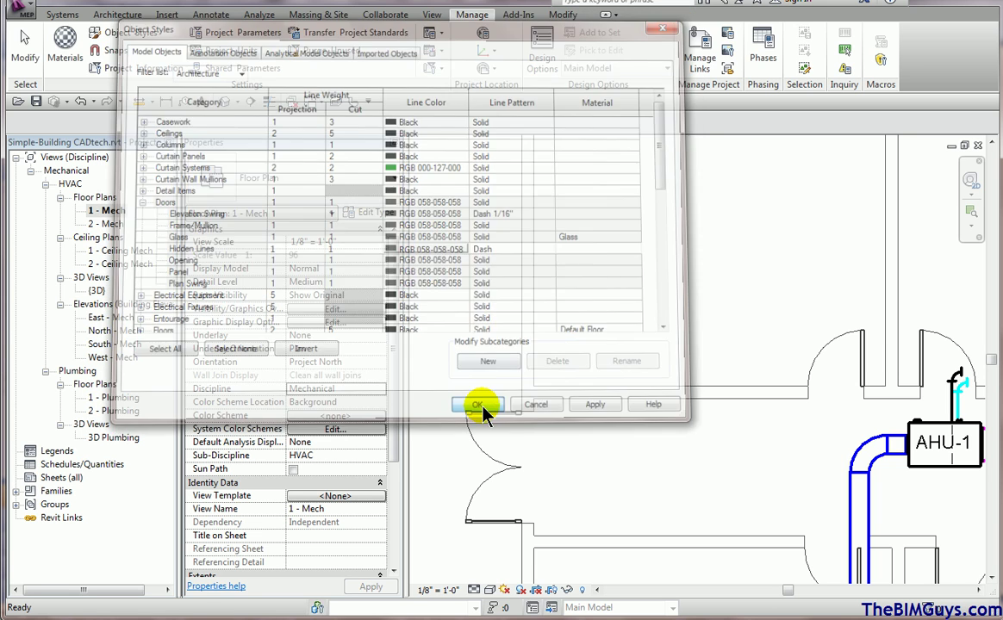
# - Pan and zoom the plan to bring AHU-1 into view
pyautogui.scroll(-5, 761, 403)
pyautogui.moveTo(761, 403); pyautogui.dragTo(633, 372, button='middle')
pyautogui.scroll(5, 728, 418)
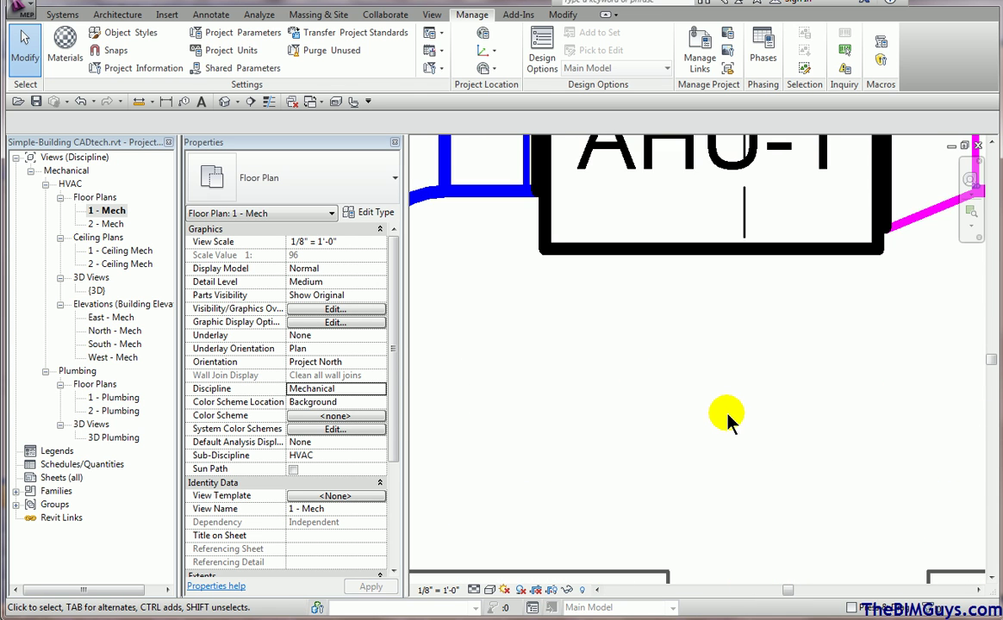
pyautogui.moveTo(728, 417); pyautogui.dragTo(630, 459, button='middle')
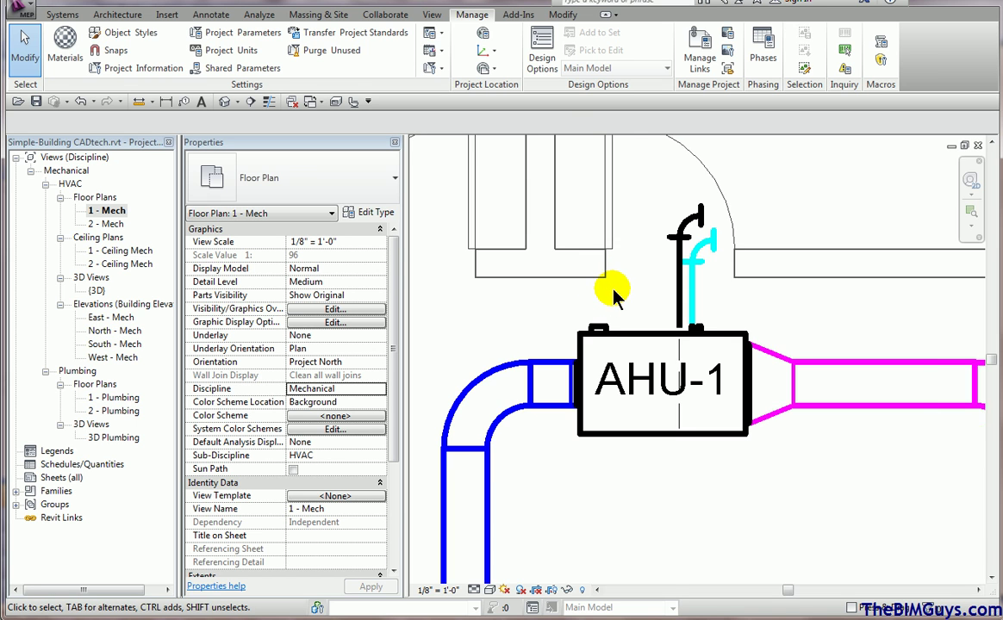
pyautogui.scroll(-1, 614, 292)
pyautogui.scroll(-1, 613, 292)
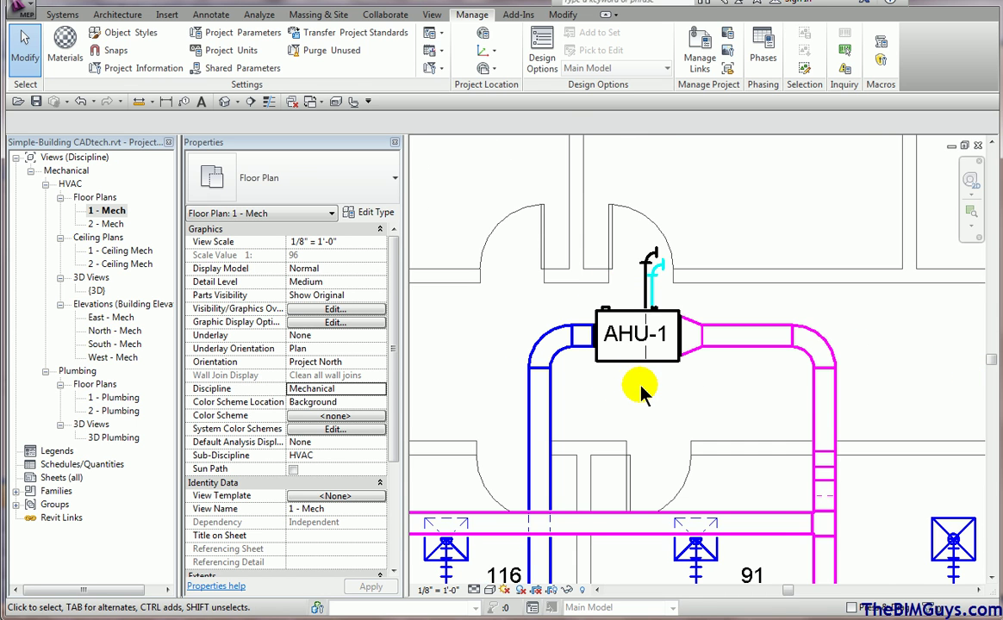
pyautogui.scroll(-1, 637, 385)
# - Open the 1 - Ceiling Mech plan and zoom and pan to center the ductwork layout
pyautogui.doubleClick(128, 251)
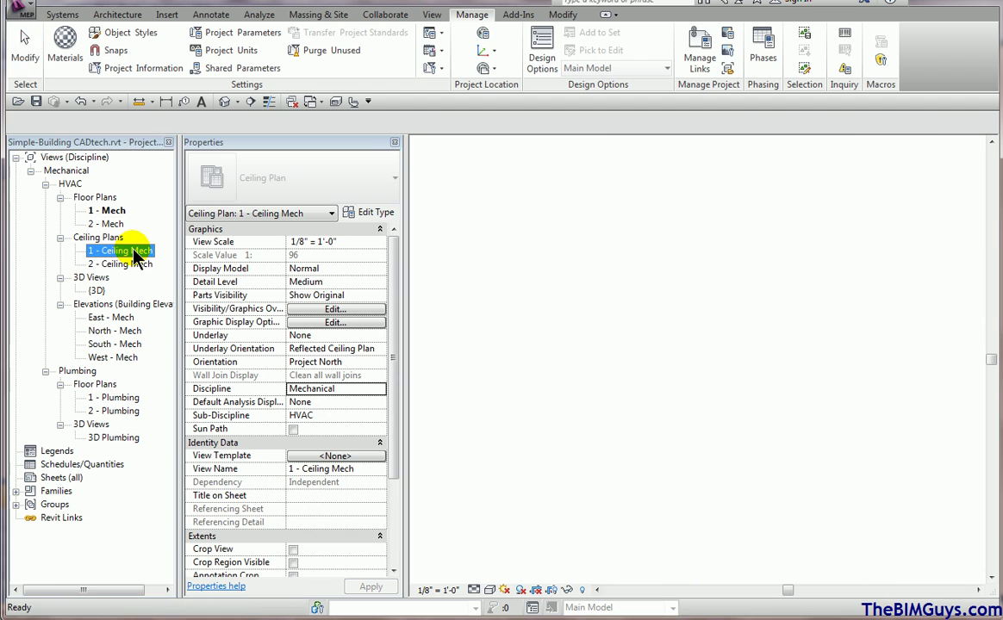
pyautogui.scroll(1, 604, 454)
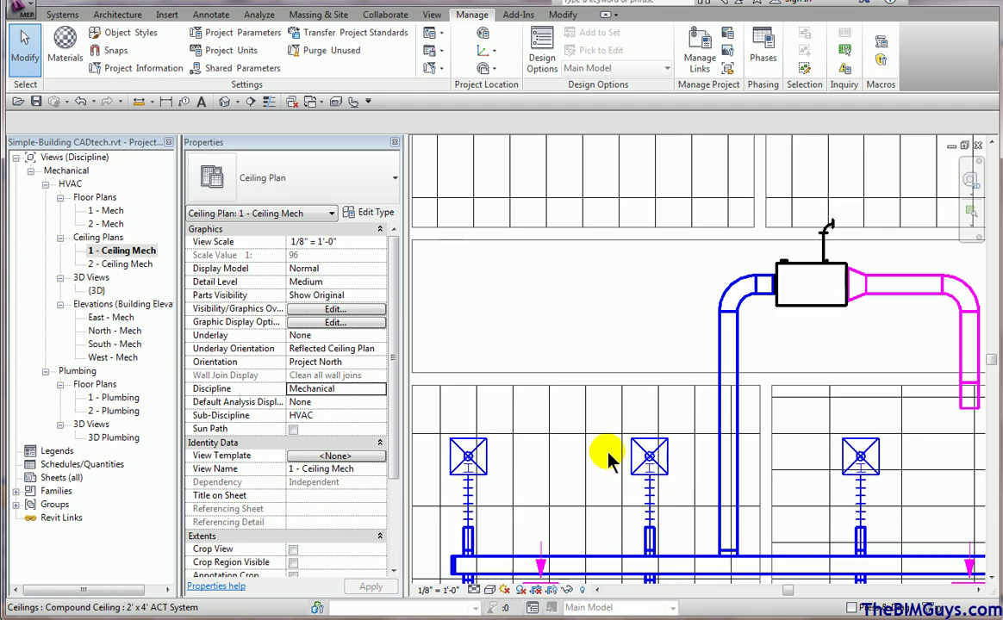
pyautogui.scroll(1, 624, 468)
pyautogui.scroll(1, 624, 467)
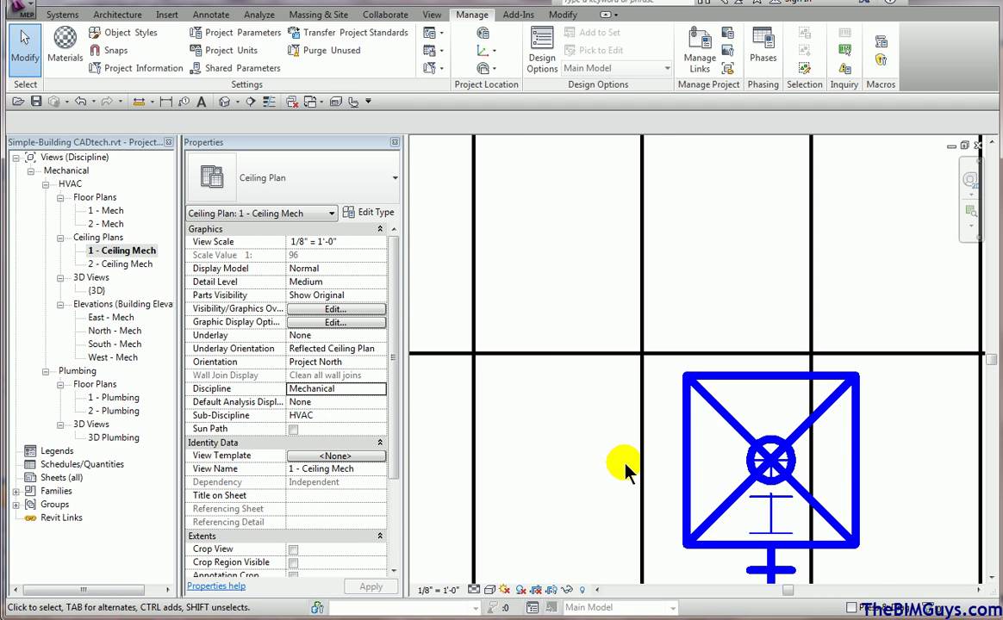
pyautogui.scroll(-2, 625, 468)
pyautogui.scroll(-2, 625, 469)
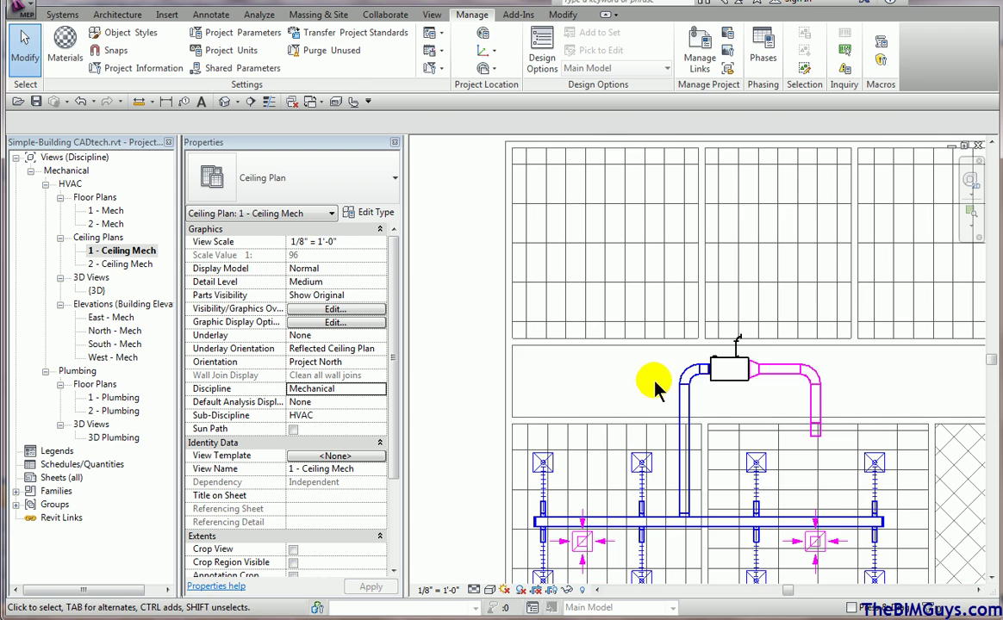
pyautogui.moveTo(654, 381); pyautogui.dragTo(579, 388, button='middle')
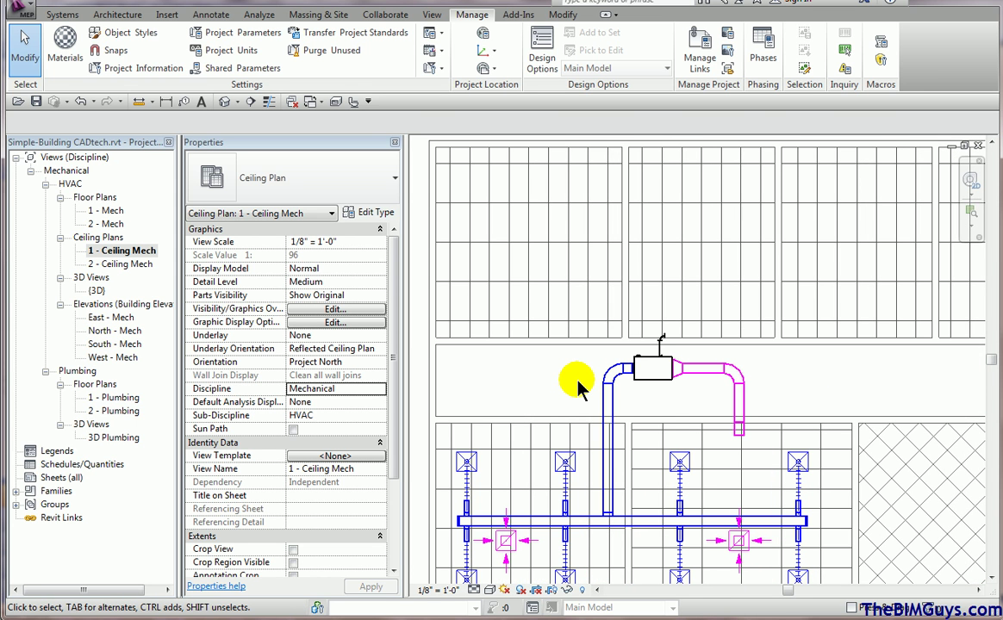
pyautogui.scroll(-1, 578, 385)
pyautogui.scroll(-1, 727, 365)
pyautogui.moveTo(727, 364); pyautogui.dragTo(699, 366, button='middle')
pyautogui.scroll(1, 679, 367)
pyautogui.scroll(-1, 699, 366)
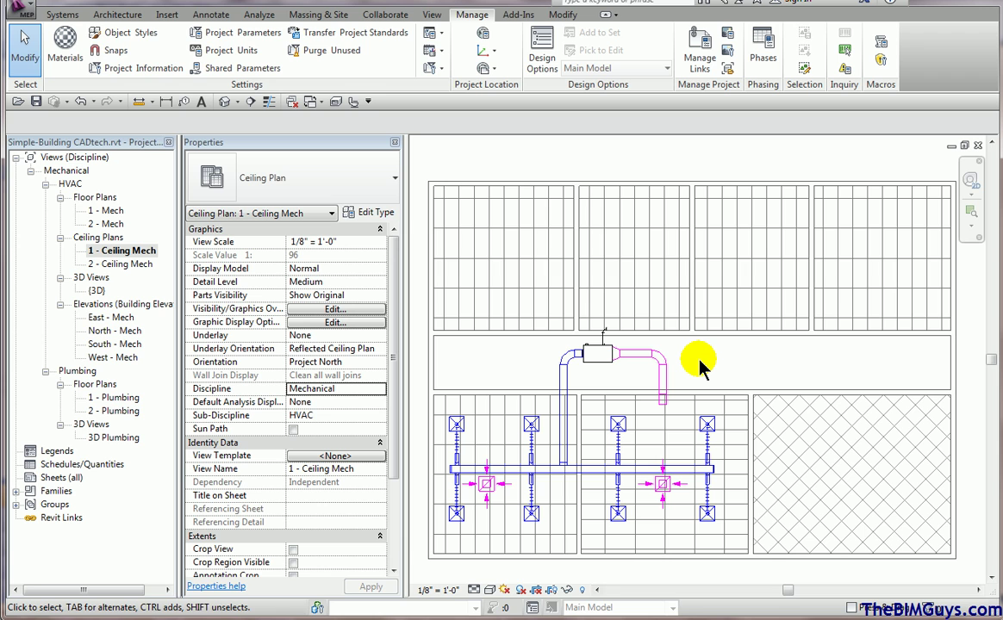